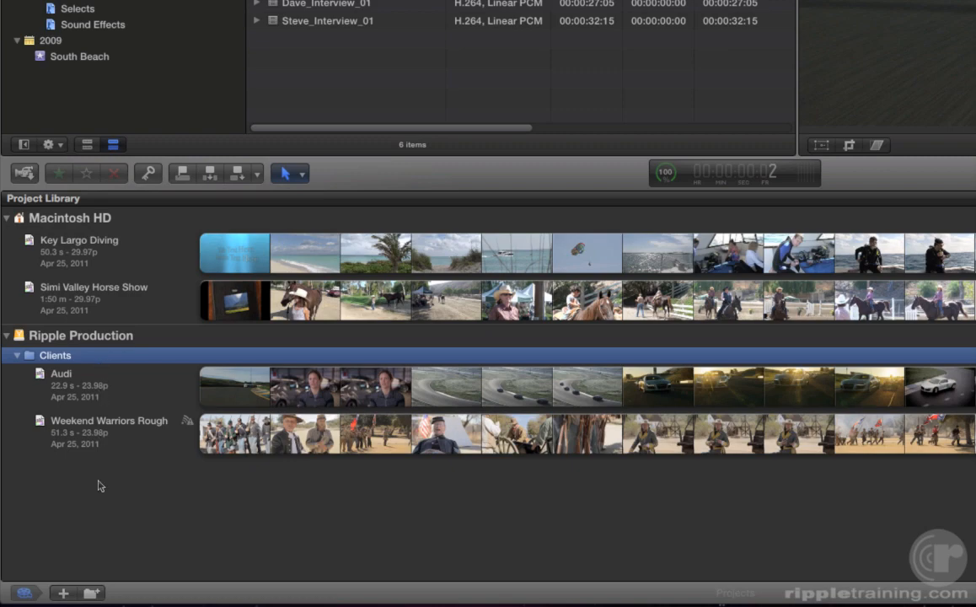
- Start a new project named Weekend Warriors with Reenactors as its default event
{"action": "key", "text": "super+n"}
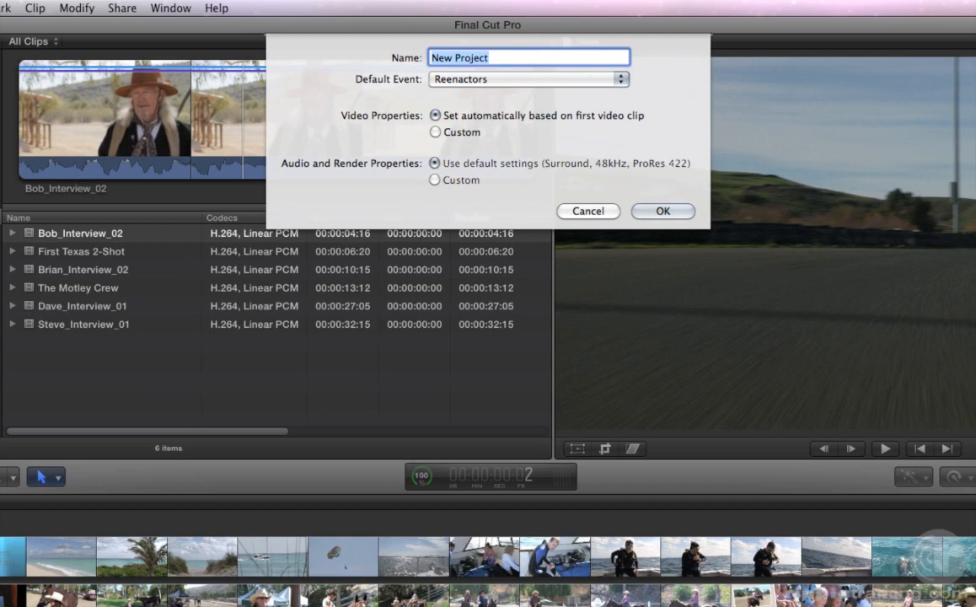
{"action": "type", "text": "Weeke"}
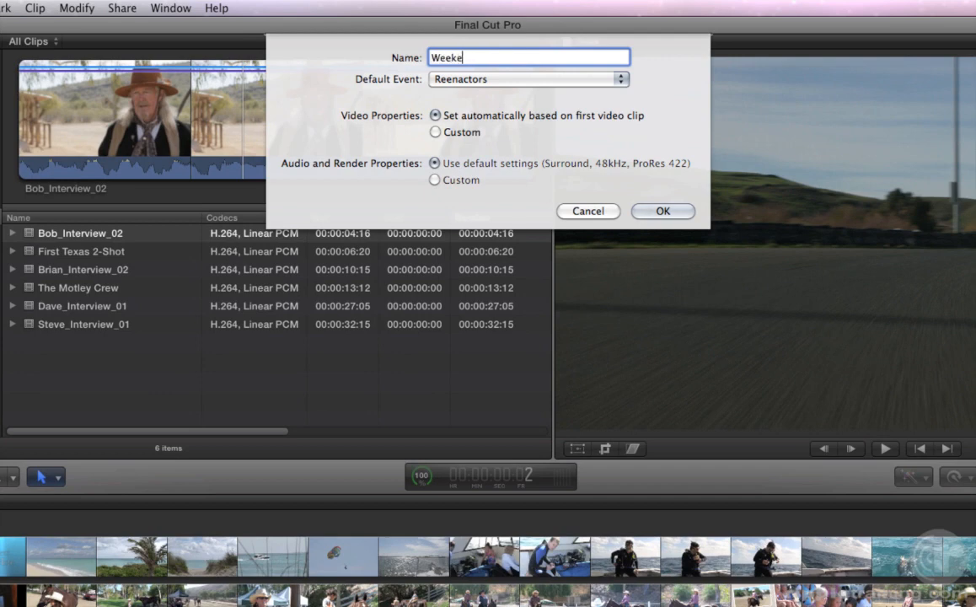
{"action": "type", "text": "nd Warriors"}
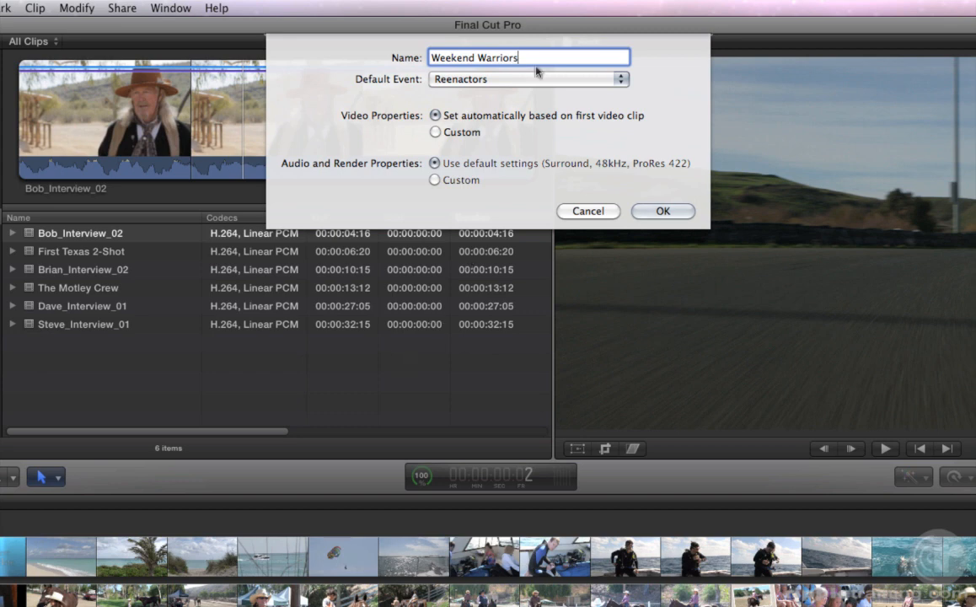
{"action": "left_click", "coordinate": [487, 78]}
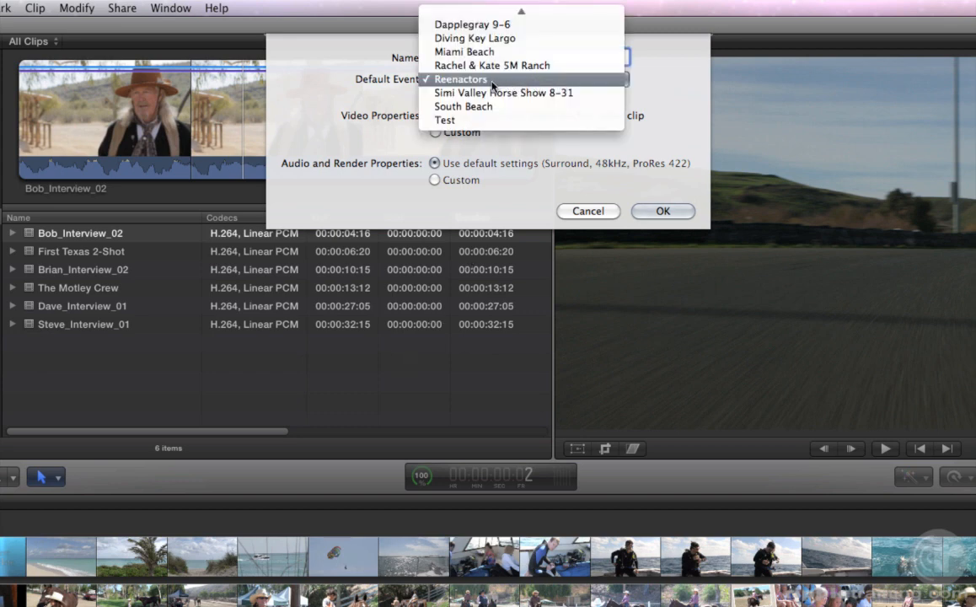
{"action": "left_click", "coordinate": [537, 83]}
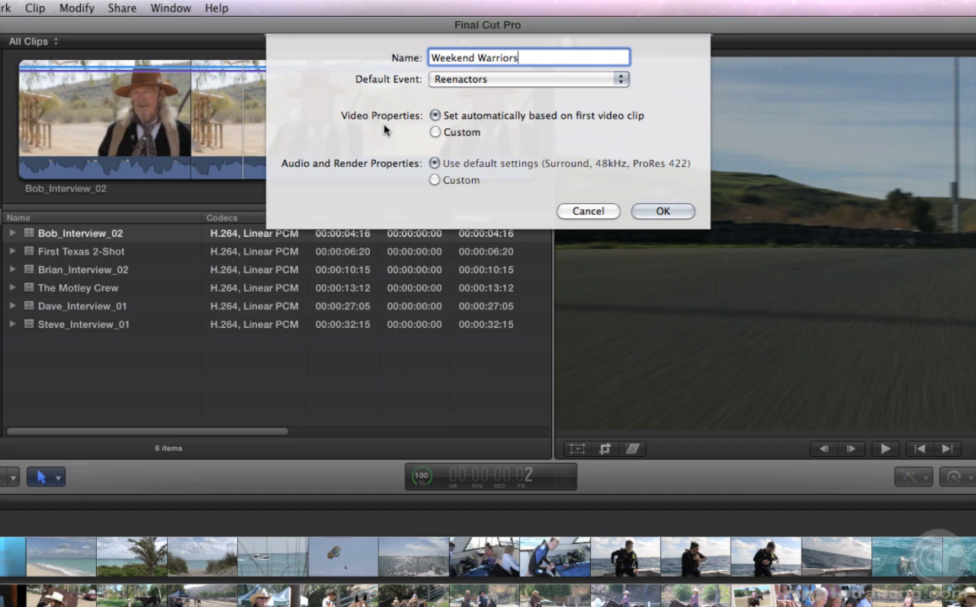
- Examine the custom format, resolution and rate choices, and return the video properties to automatic based on the first video clip
{"action": "left_click", "coordinate": [433, 132]}
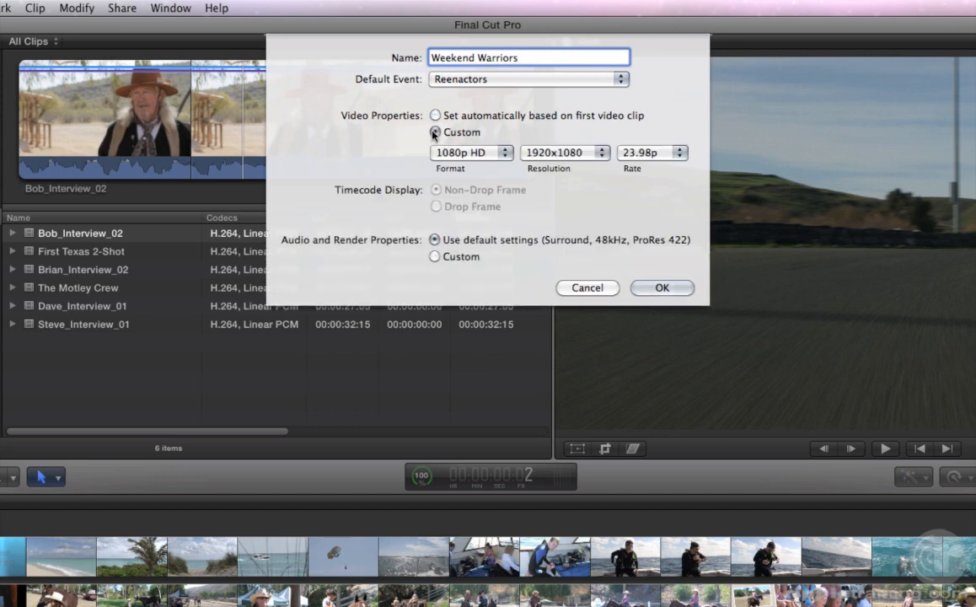
{"action": "left_click", "coordinate": [497, 153]}
{"action": "left_click", "coordinate": [495, 154]}
{"action": "left_click", "coordinate": [552, 153]}
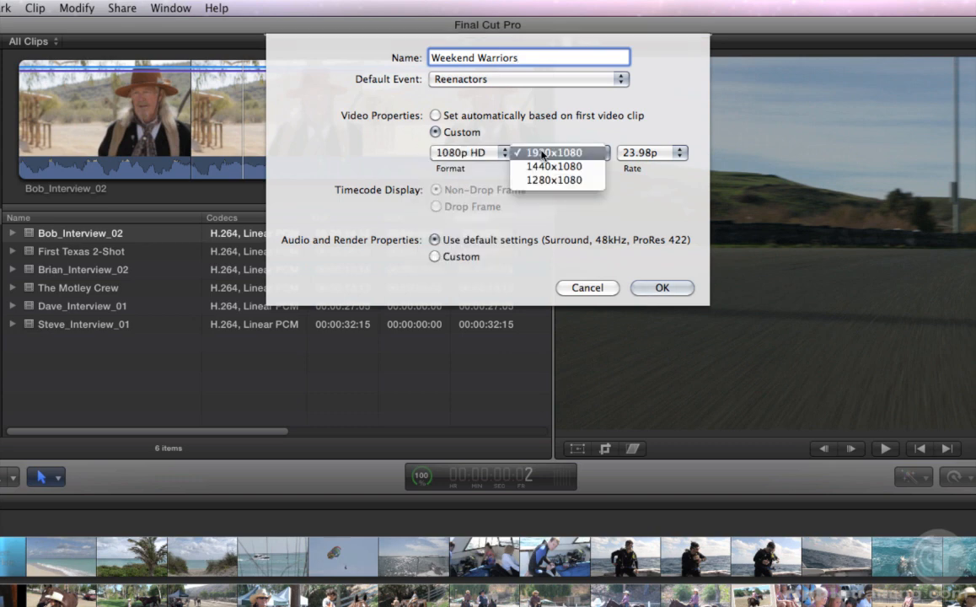
{"action": "left_click", "coordinate": [552, 153]}
{"action": "left_click", "coordinate": [642, 155]}
{"action": "left_click", "coordinate": [642, 153]}
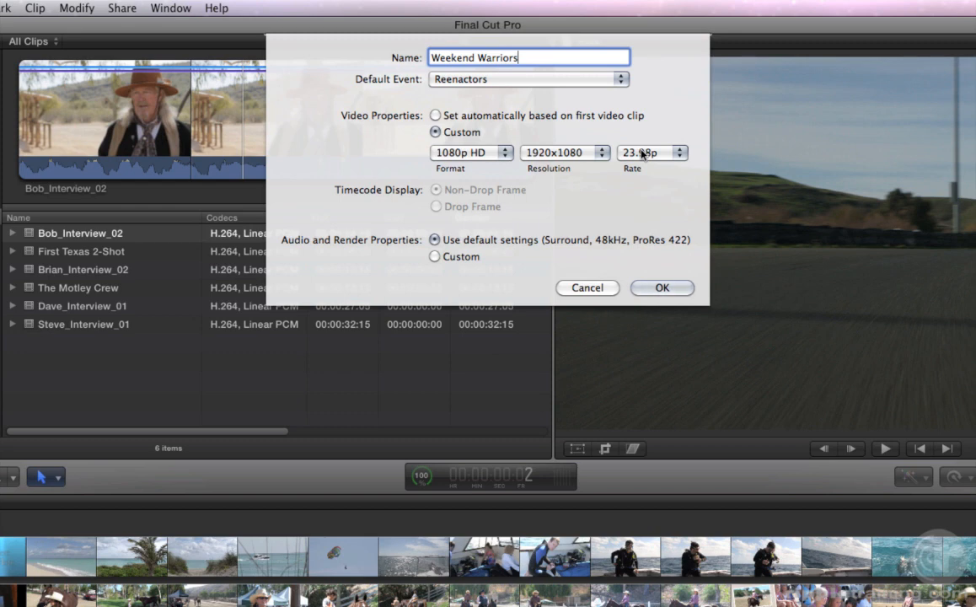
{"action": "left_click", "coordinate": [435, 116]}
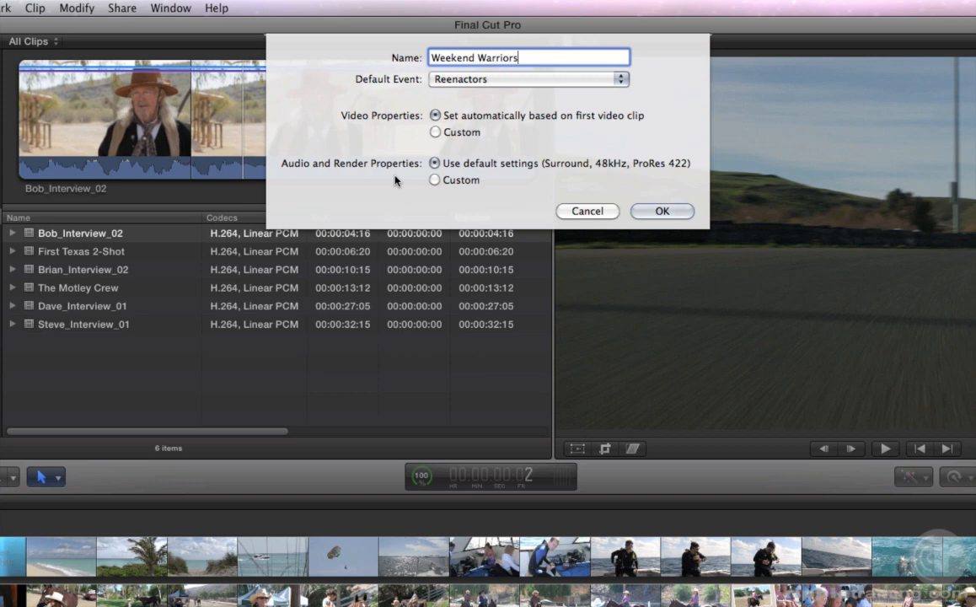
- Check the custom audio and render options, keep the default settings, and create the project
{"action": "left_click", "coordinate": [434, 180]}
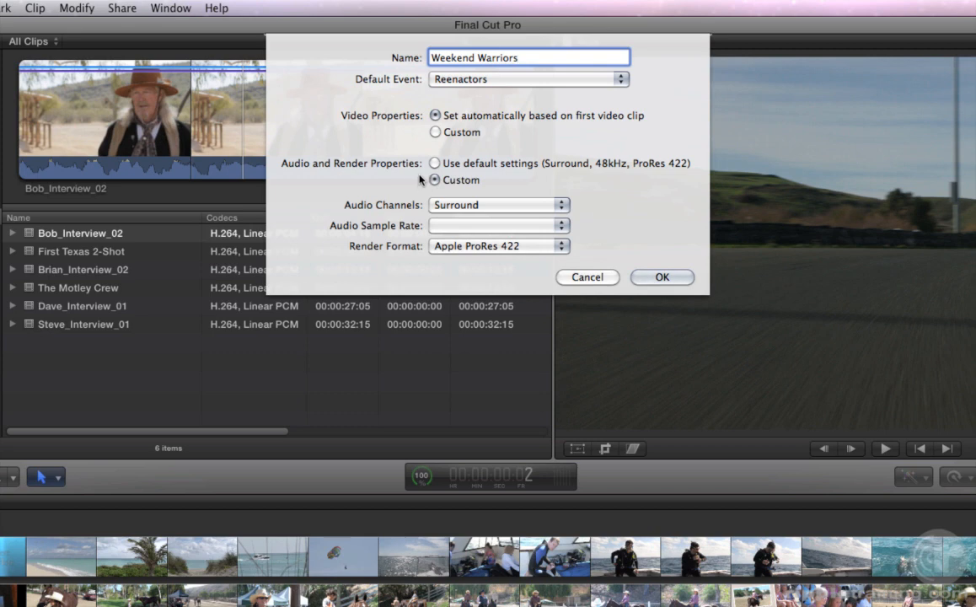
{"action": "left_click", "coordinate": [435, 164]}
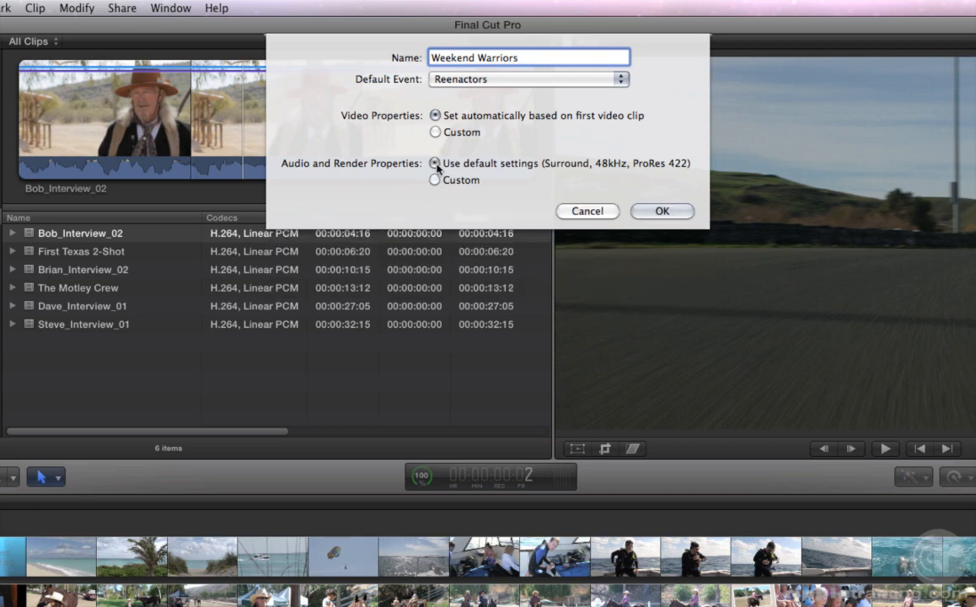
{"action": "left_click", "coordinate": [664, 212]}
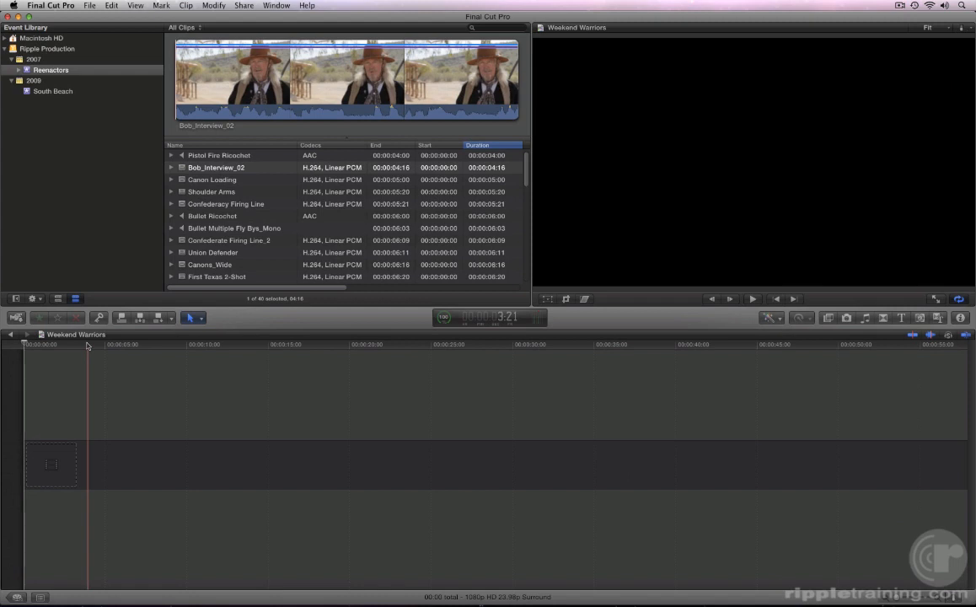
- Inspect the new project's properties from the Project Library and reopen Weekend Warriors in the timeline
{"action": "key", "text": "super+0"}
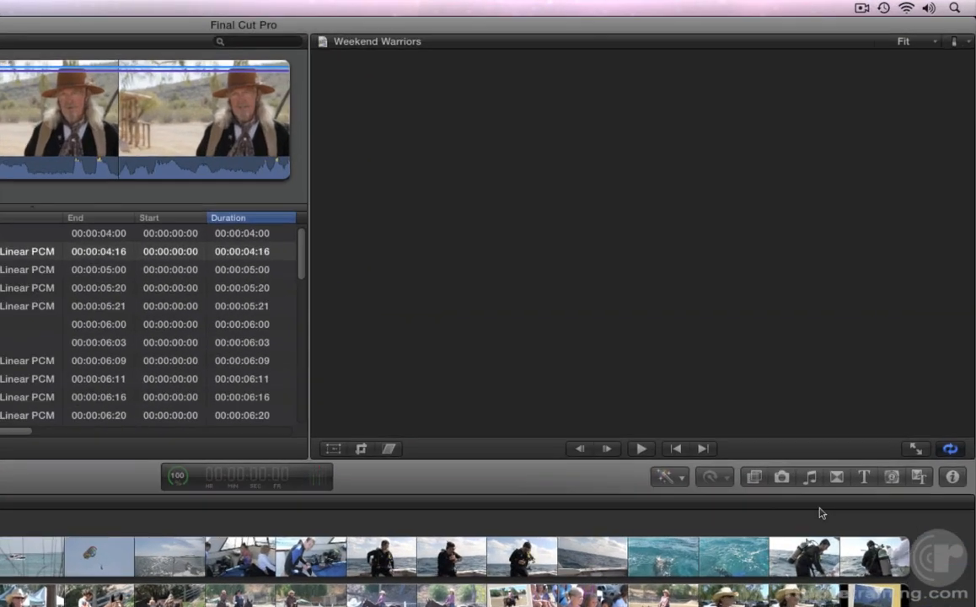
{"action": "left_click", "coordinate": [950, 477]}
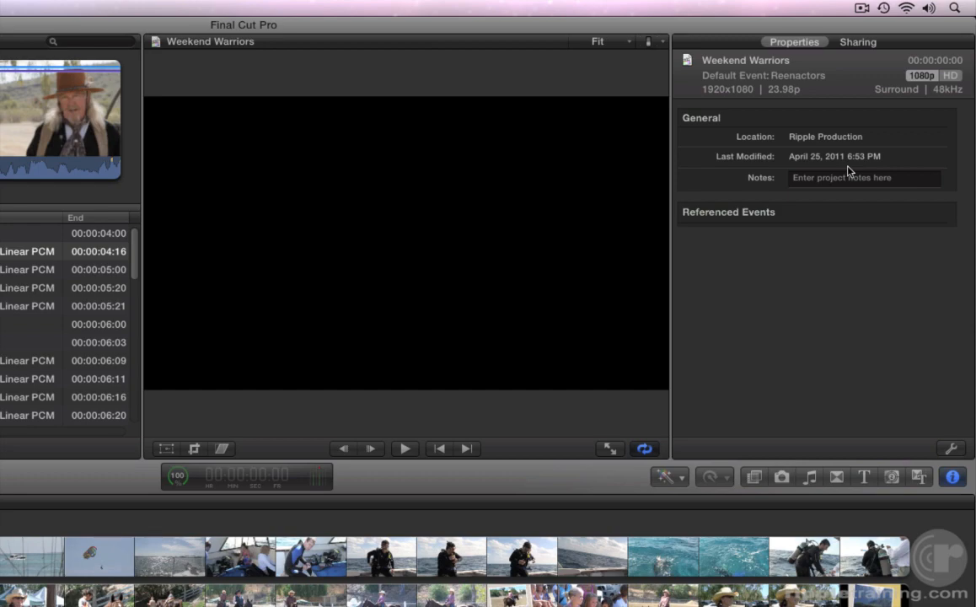
{"action": "key", "text": "super+4"}
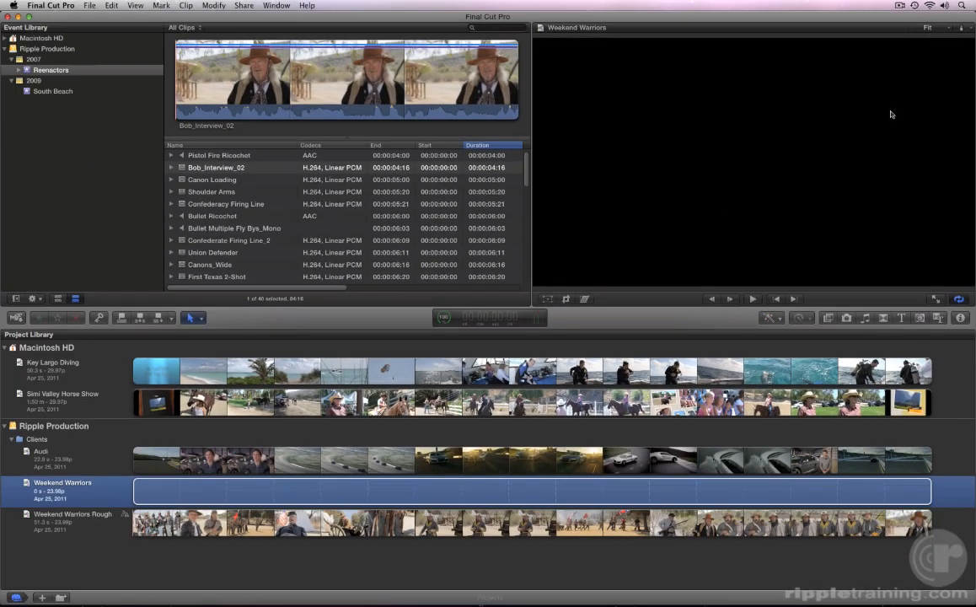
{"action": "double_click", "coordinate": [581, 493]}
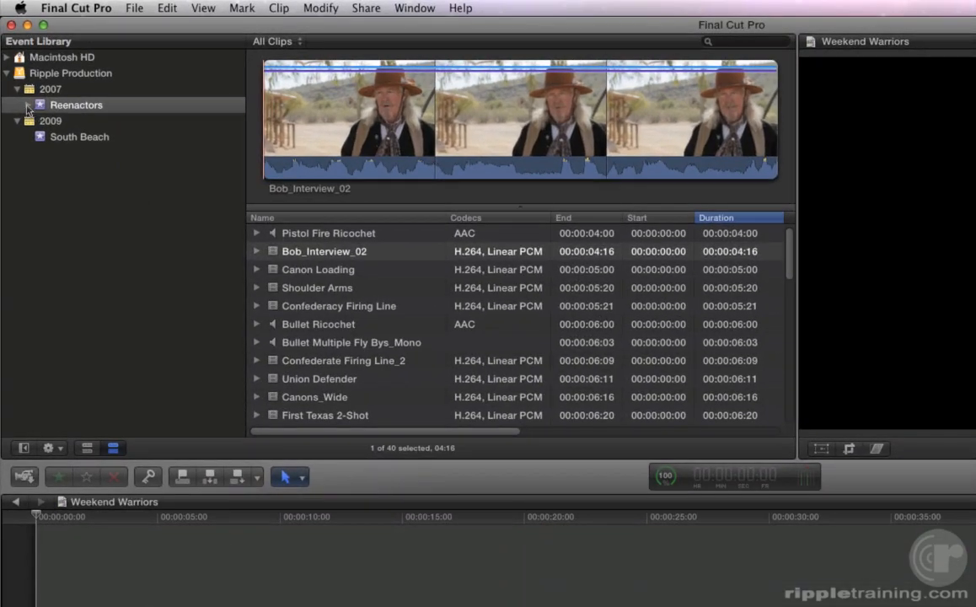
- Expand the Reenactors event and select The Motley Crew clip in the Group collection of the People folder
{"action": "left_click", "coordinate": [27, 105]}
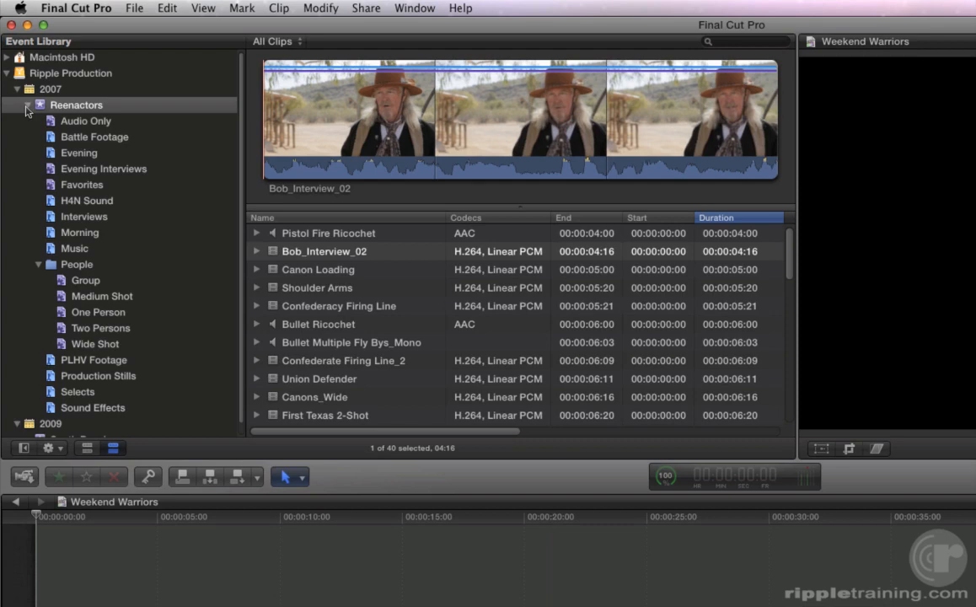
{"action": "left_click", "coordinate": [88, 283]}
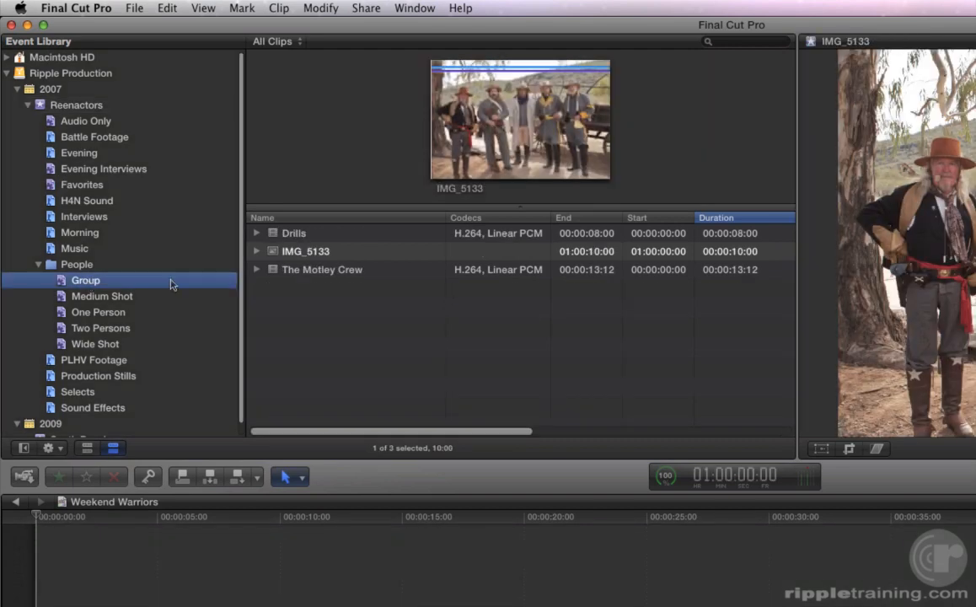
{"action": "left_click", "coordinate": [327, 277]}
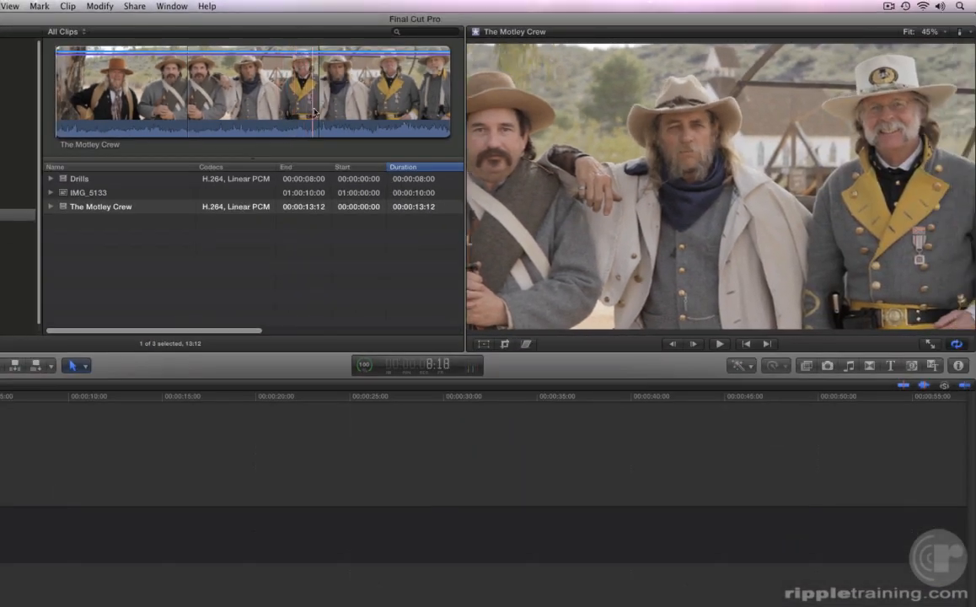
- Select a range about 3:12 long in The Motley Crew clip's filmstrip, starting at about 4:11
{"action": "left_click", "coordinate": [374, 112]}
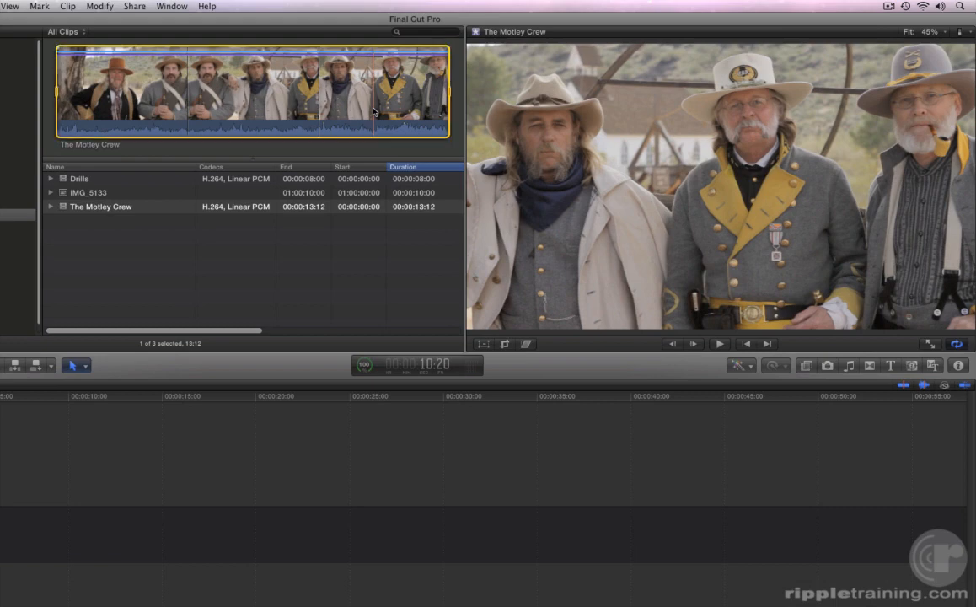
{"action": "key", "text": "space"}
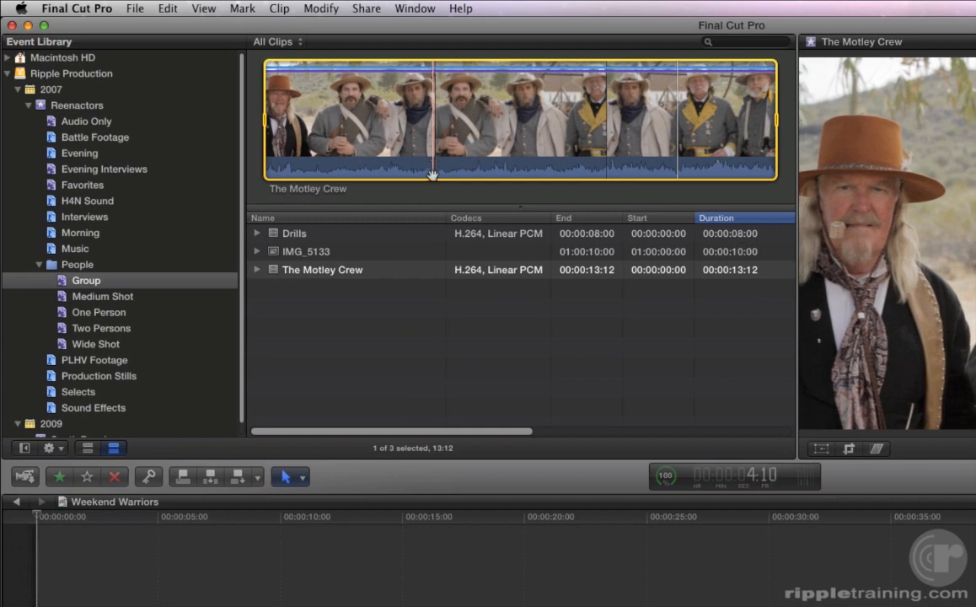
{"action": "left_click", "coordinate": [431, 193]}
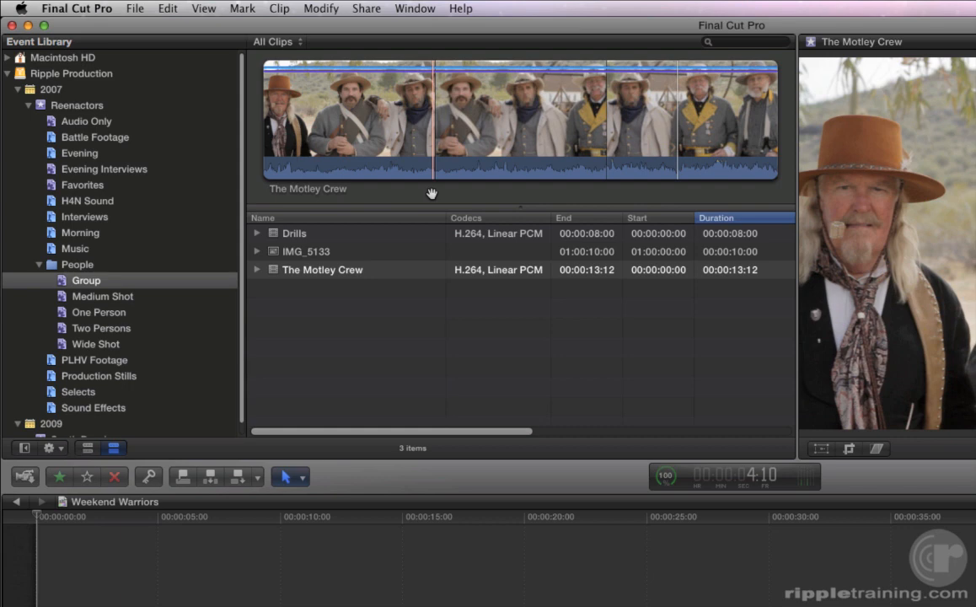
{"action": "left_click", "coordinate": [430, 142]}
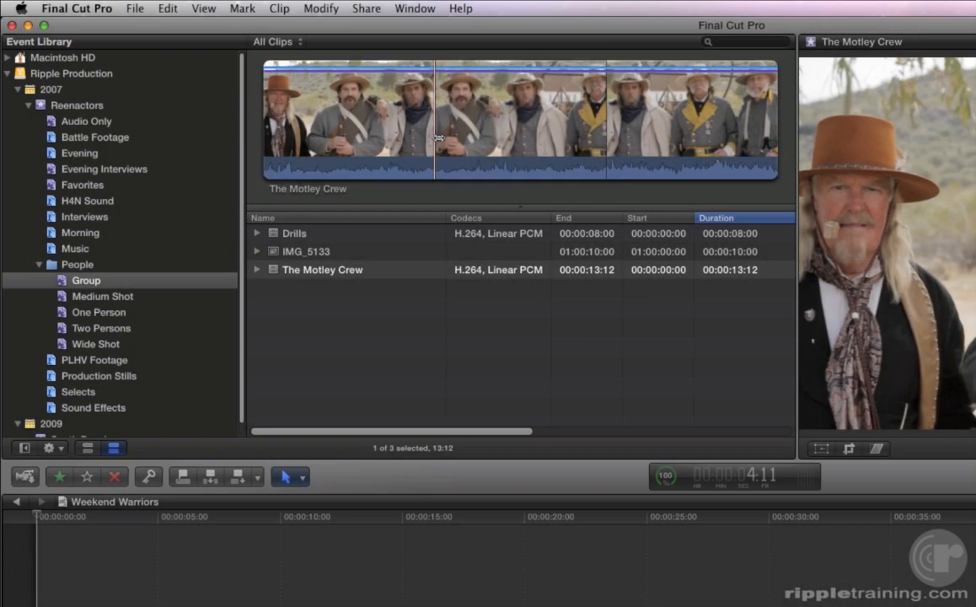
{"action": "left_click_drag", "start_coordinate": [433, 139], "coordinate": [565, 142]}
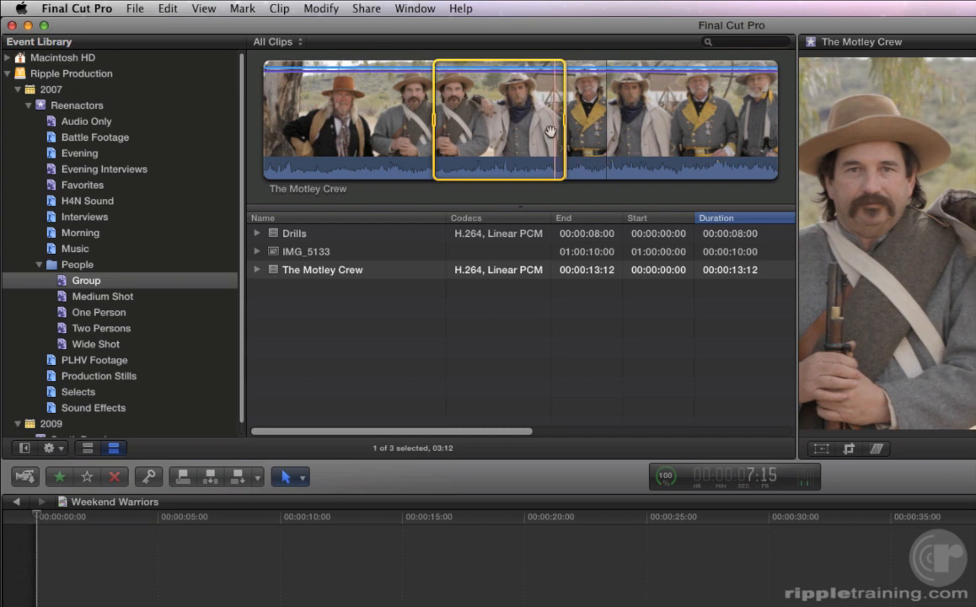
- Play the selected range of The Motley Crew, stop playback, and turn off Loop Playback
{"action": "left_click", "coordinate": [203, 9]}
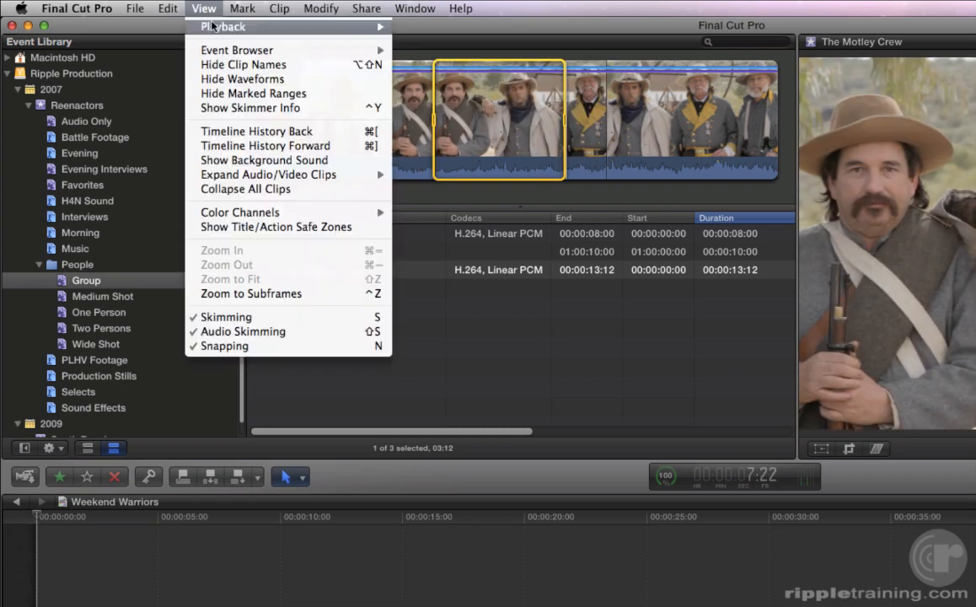
{"action": "mouse_move", "coordinate": [243, 30]}
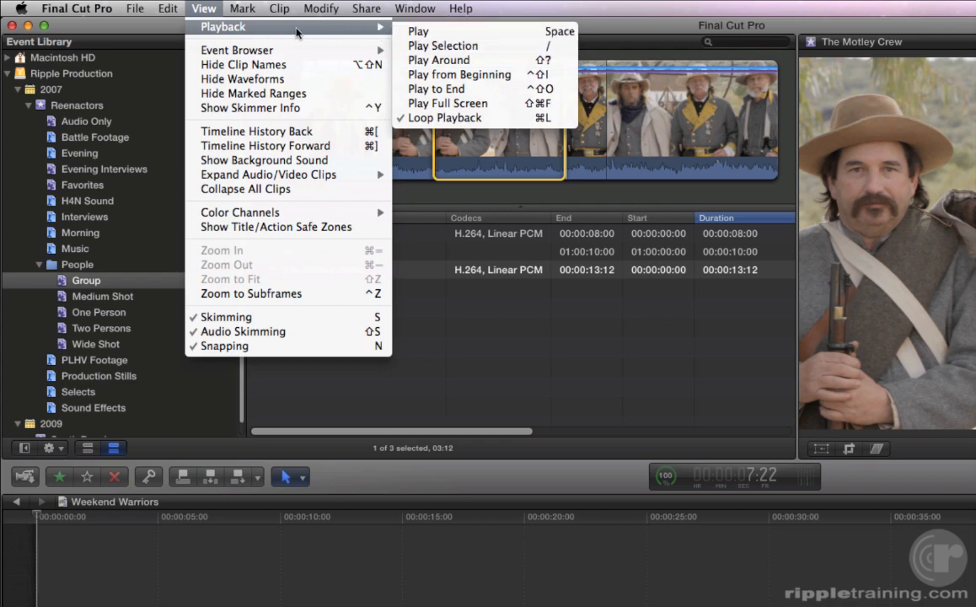
{"action": "left_click", "coordinate": [413, 117]}
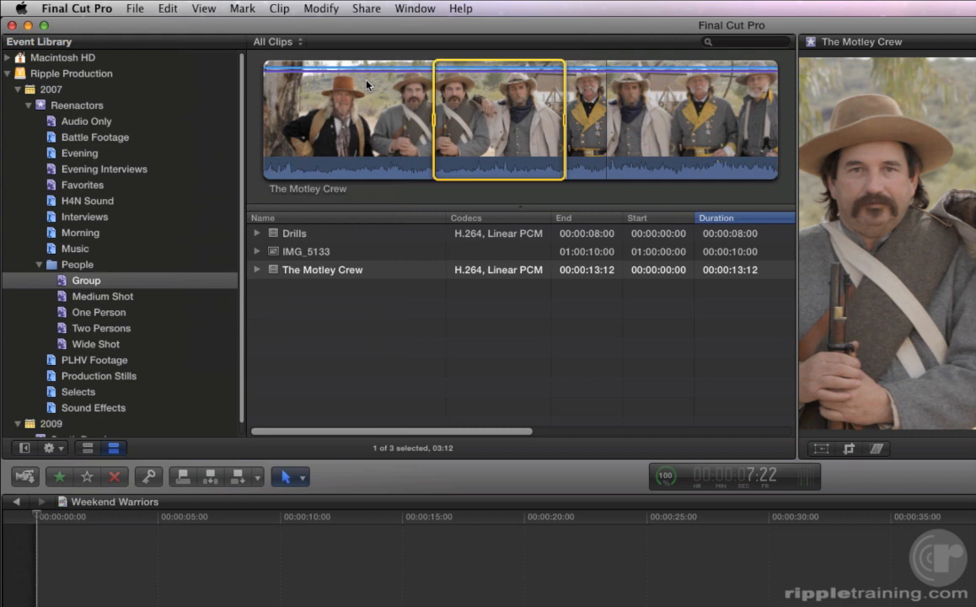
{"action": "key", "text": "/"}
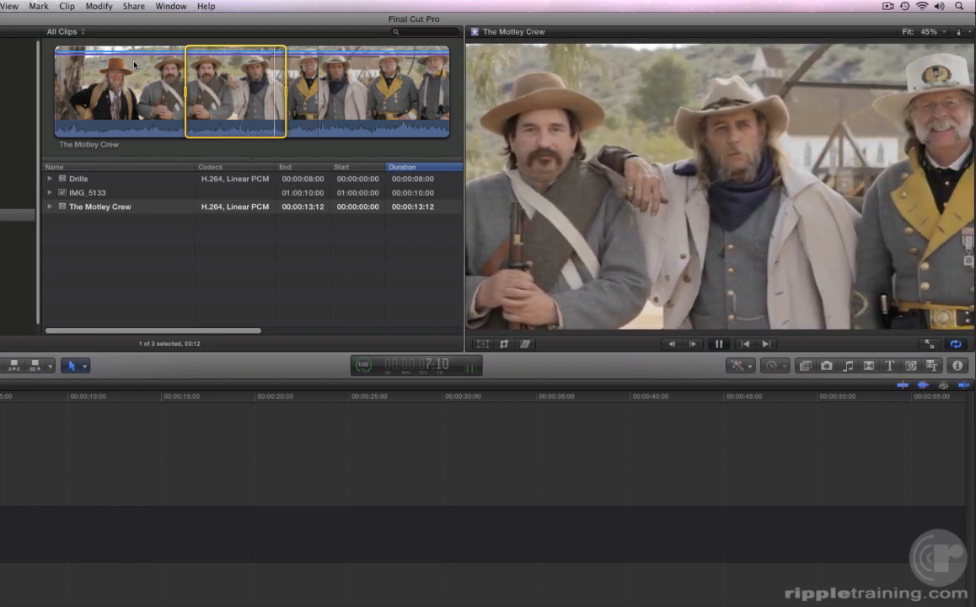
{"action": "key", "text": "space"}
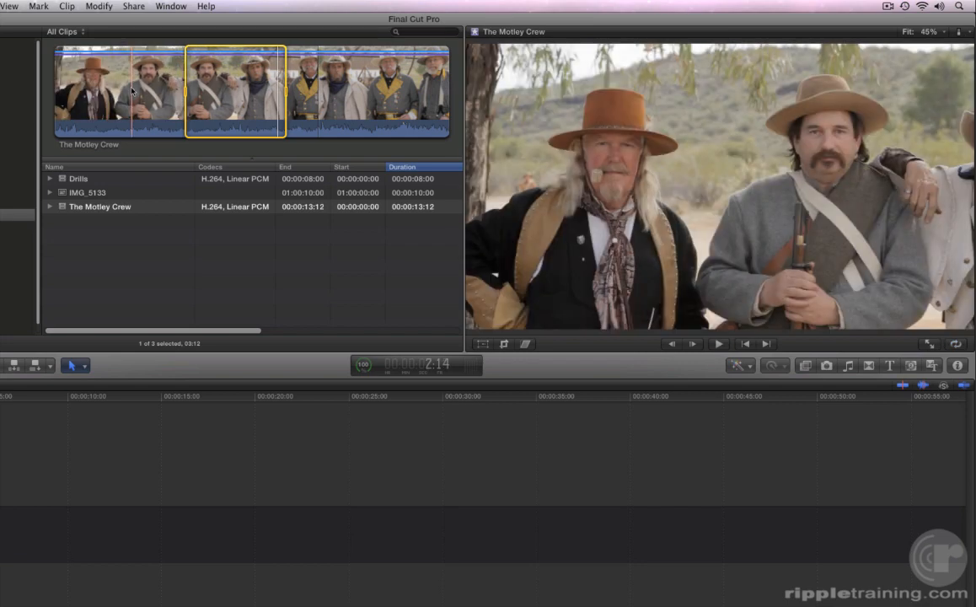
- Mark a new start and end point while playing The Motley Crew clip, and extend the range's start to make it 04:14 long
{"action": "left_click", "coordinate": [132, 90]}
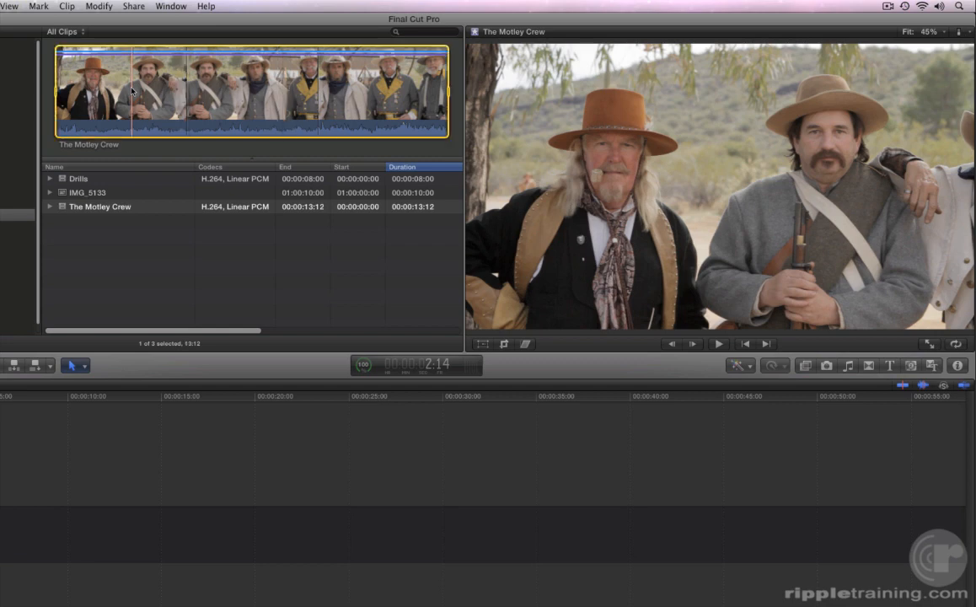
{"action": "mouse_move", "coordinate": [132, 90]}
{"action": "left_mouse_down"}
{"action": "mouse_move", "coordinate": [120, 81]}
{"action": "mouse_move", "coordinate": [131, 86]}
{"action": "left_mouse_up"}
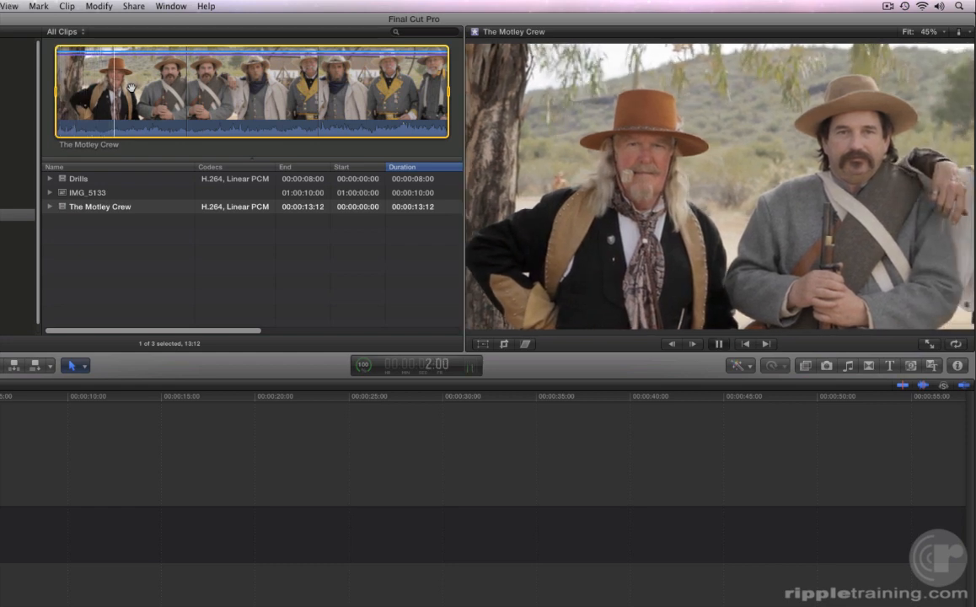
{"action": "key", "text": "i"}
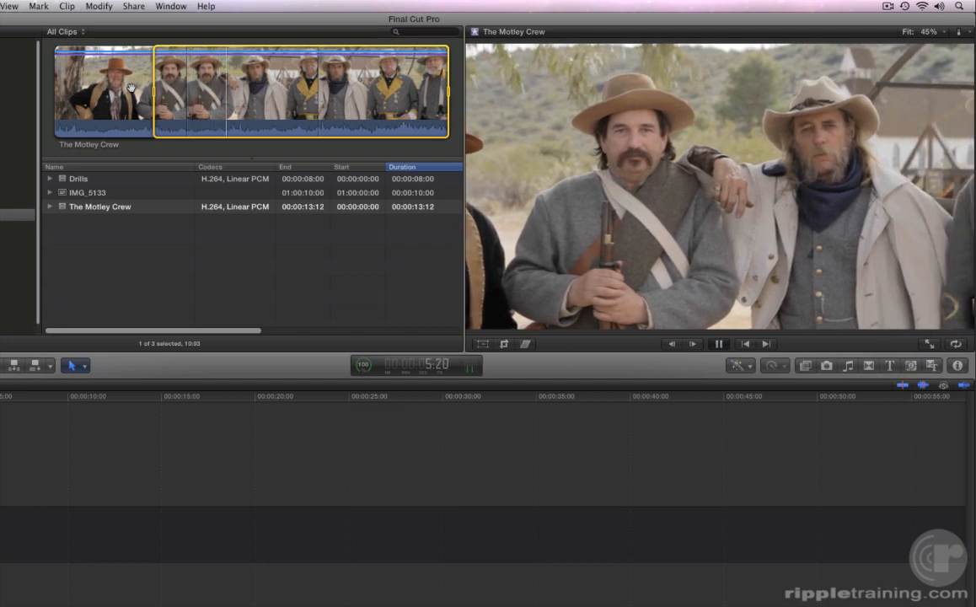
{"action": "key", "text": "o"}
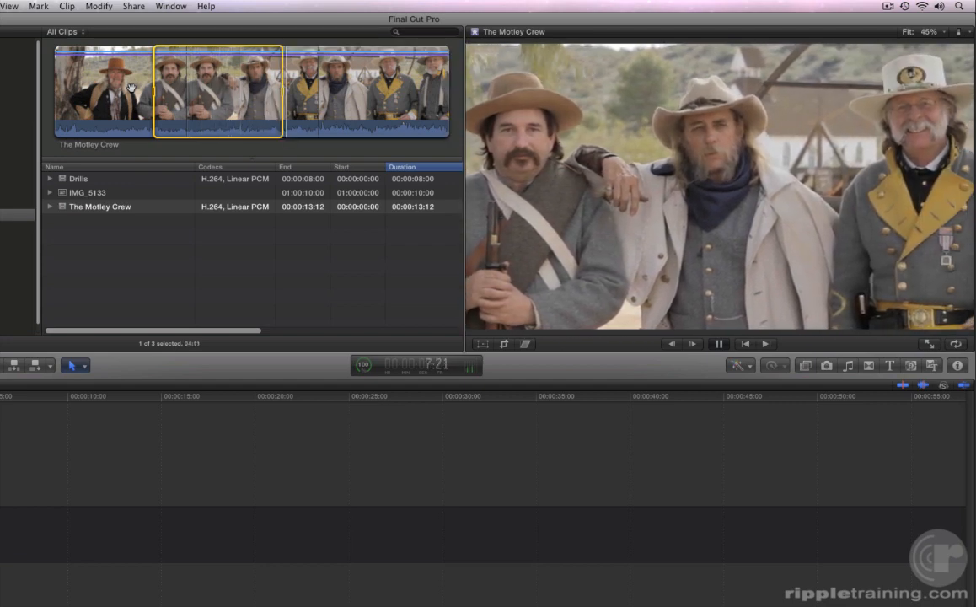
{"action": "key", "text": "space"}
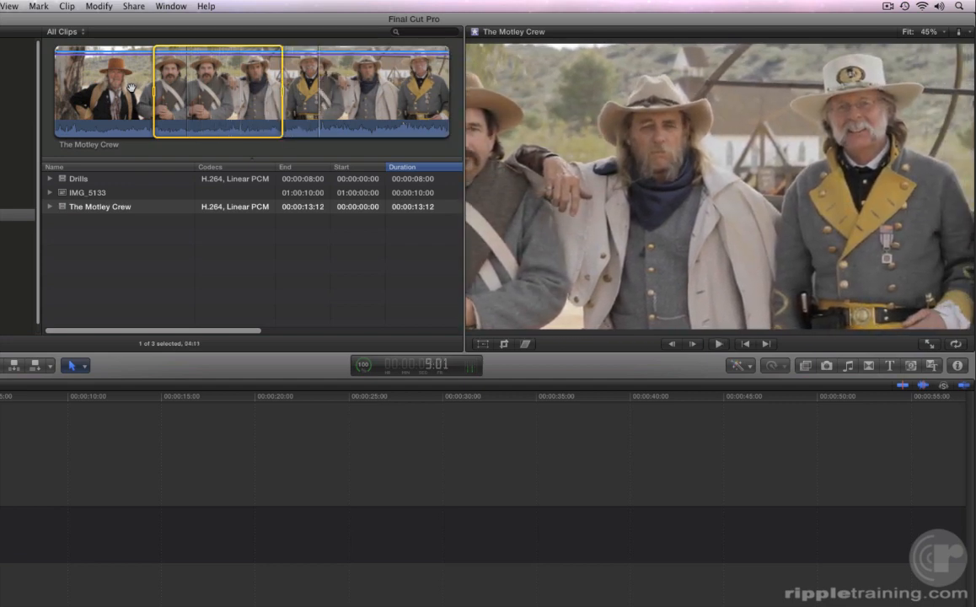
{"action": "mouse_move", "coordinate": [154, 91]}
{"action": "left_mouse_down"}
{"action": "mouse_move", "coordinate": [139, 91]}
{"action": "mouse_move", "coordinate": [150, 91]}
{"action": "left_mouse_up"}
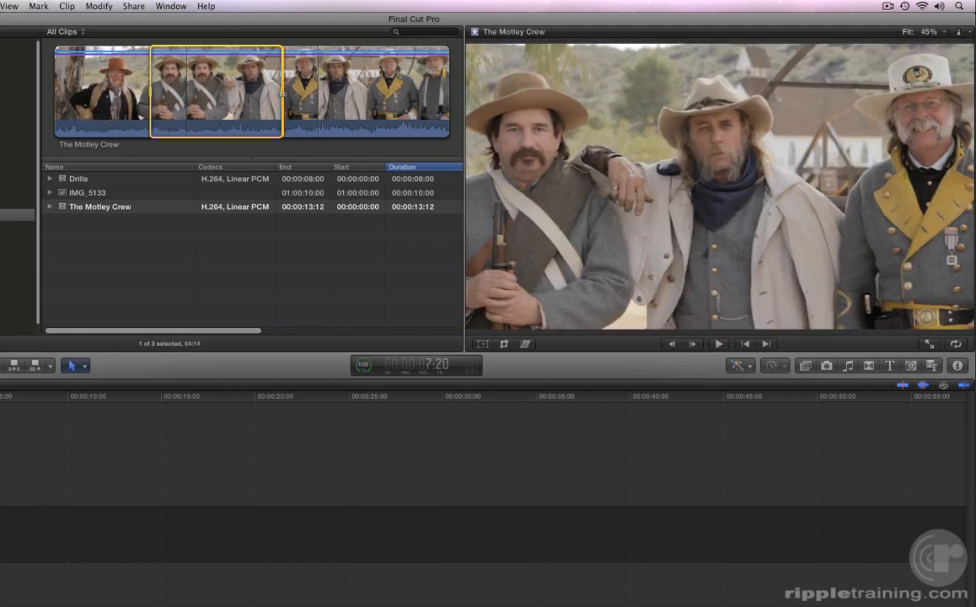
- Shorten the selected range in The Motley Crew to 04:11 by trimming its end, and look over the skimming and skimmer info options
{"action": "mouse_move", "coordinate": [283, 93]}
{"action": "left_mouse_down"}
{"action": "mouse_move", "coordinate": [312, 95]}
{"action": "mouse_move", "coordinate": [279, 99]}
{"action": "left_mouse_up"}
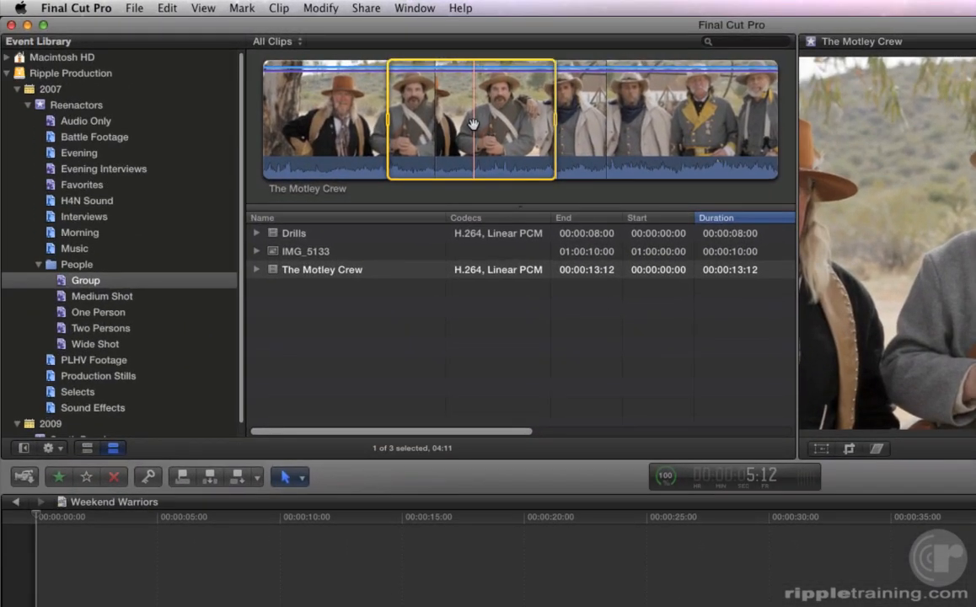
{"action": "mouse_move", "coordinate": [474, 125]}
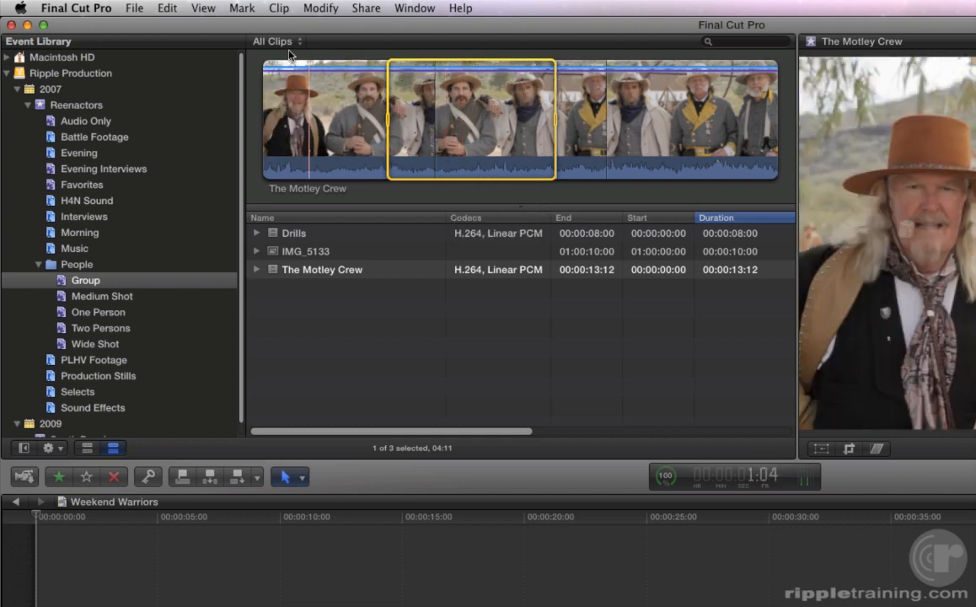
{"action": "left_click", "coordinate": [199, 8]}
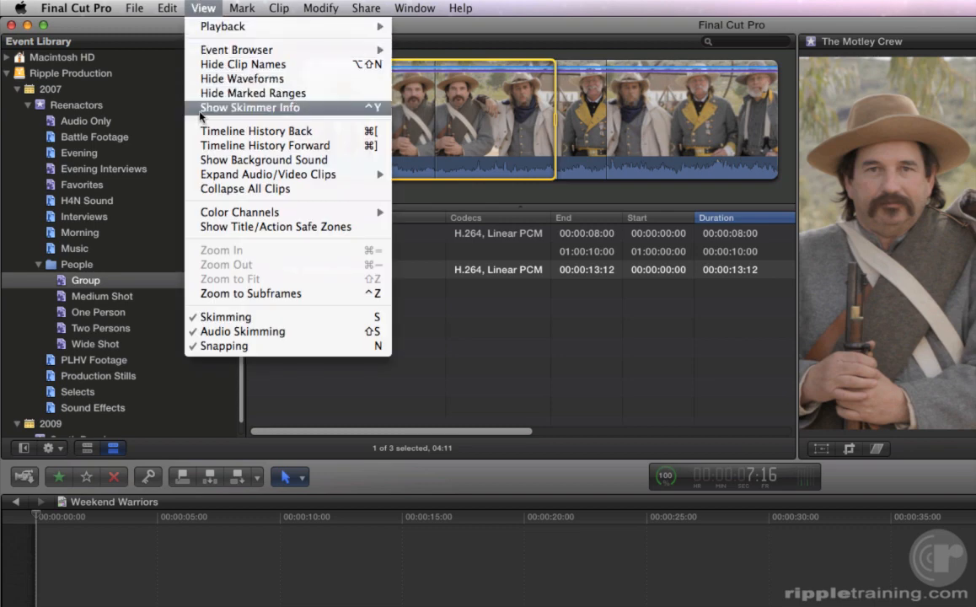
{"action": "left_click", "coordinate": [204, 6]}
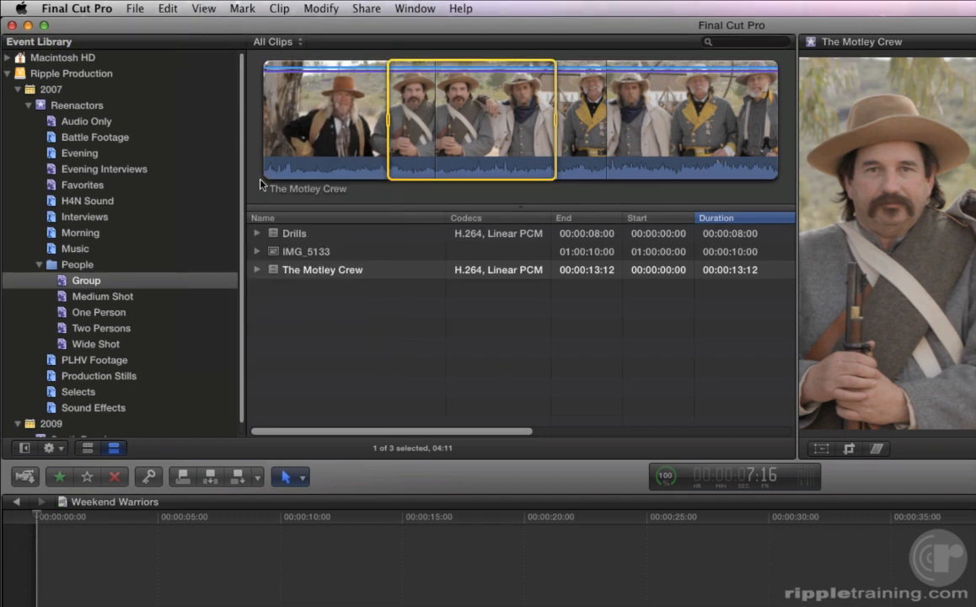
- Select the Drills clip in the Group collection, play it from the start, and stop playback
{"action": "left_click", "coordinate": [283, 235]}
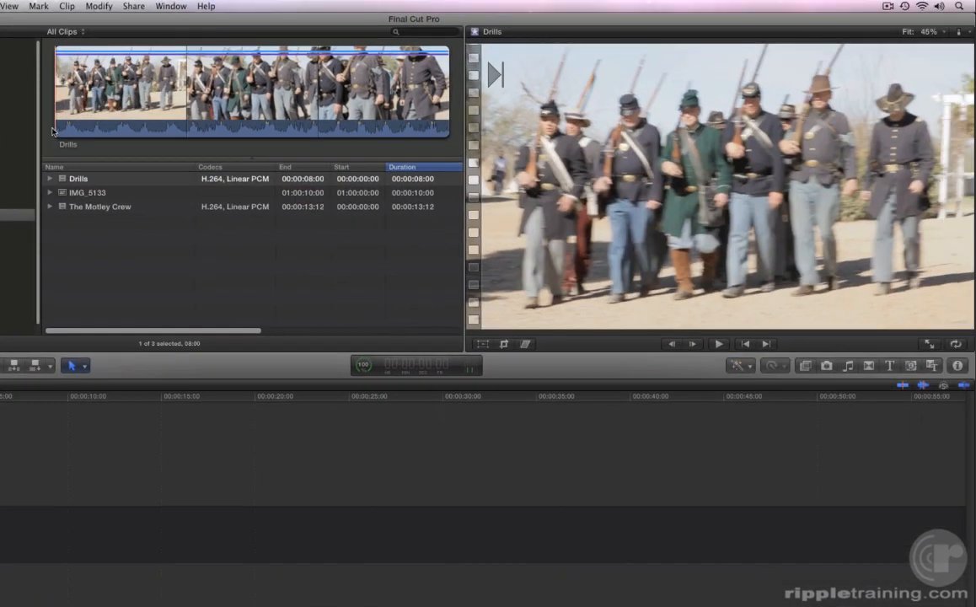
{"action": "key", "text": "space"}
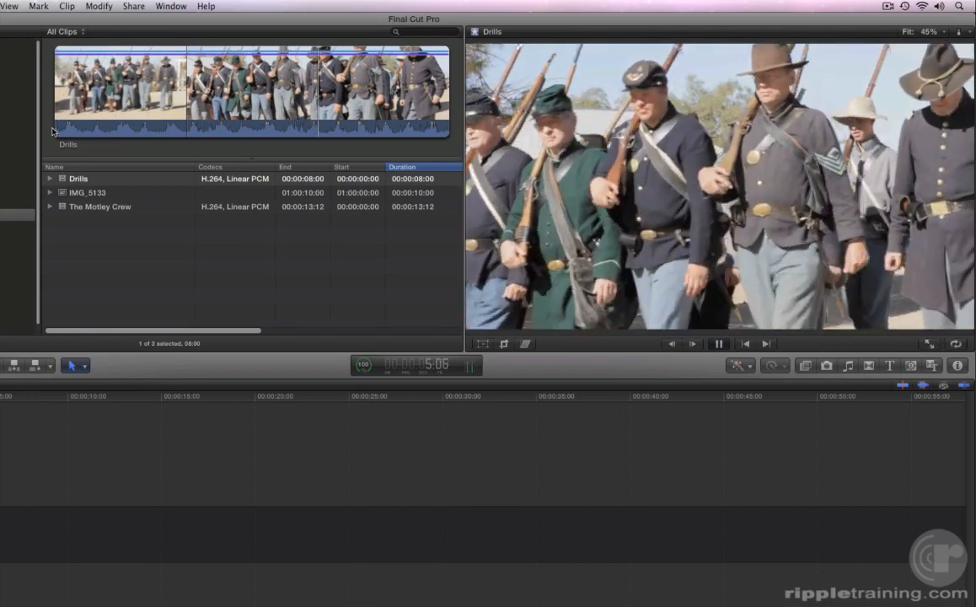
{"action": "key", "text": "space"}
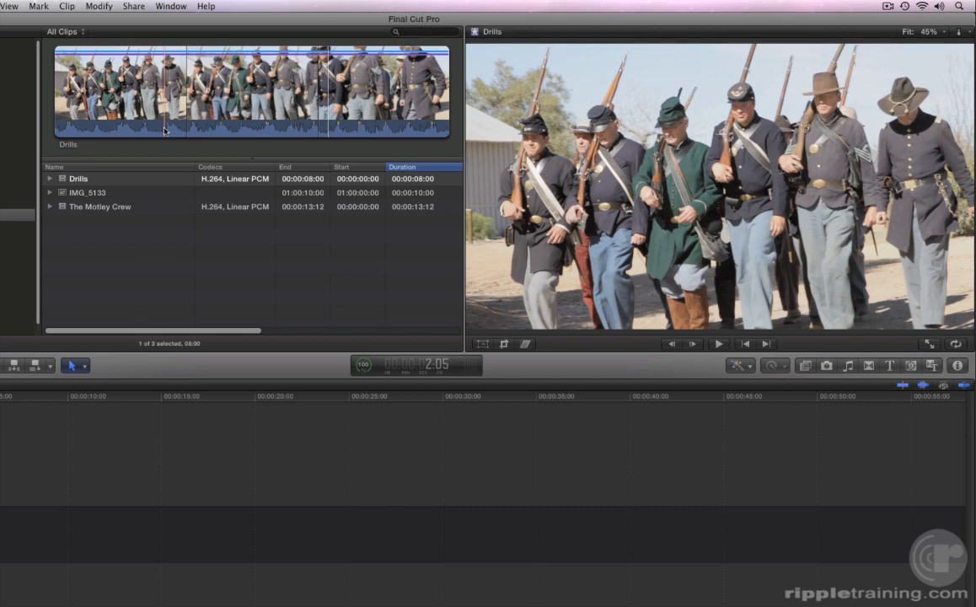
- Mark a 02:09 range in Drills from 2:05 to 4:13, preview it, and place it first in the Weekend Warriors timeline, fitted to view
{"action": "key", "text": "i"}
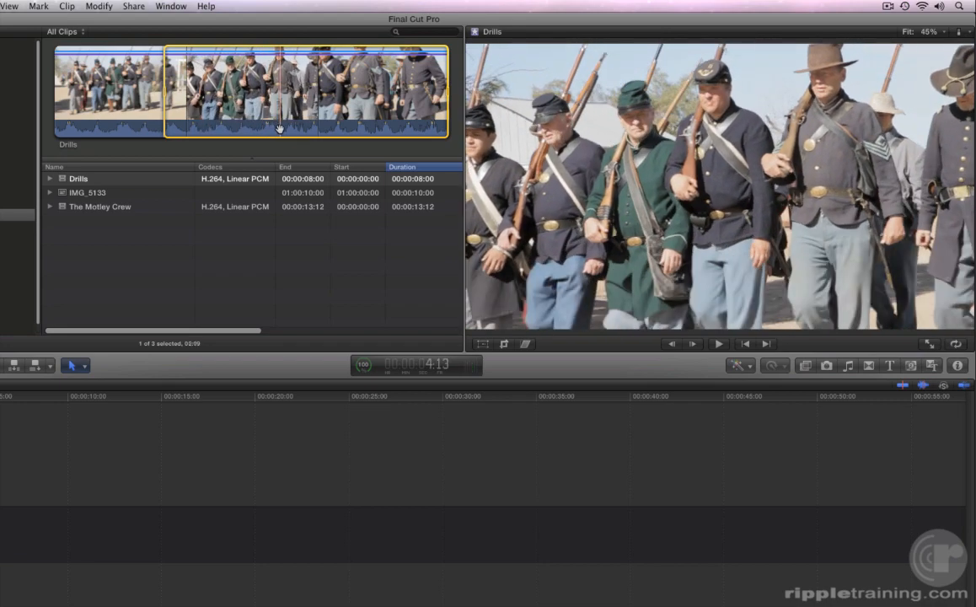
{"action": "key", "text": "o"}
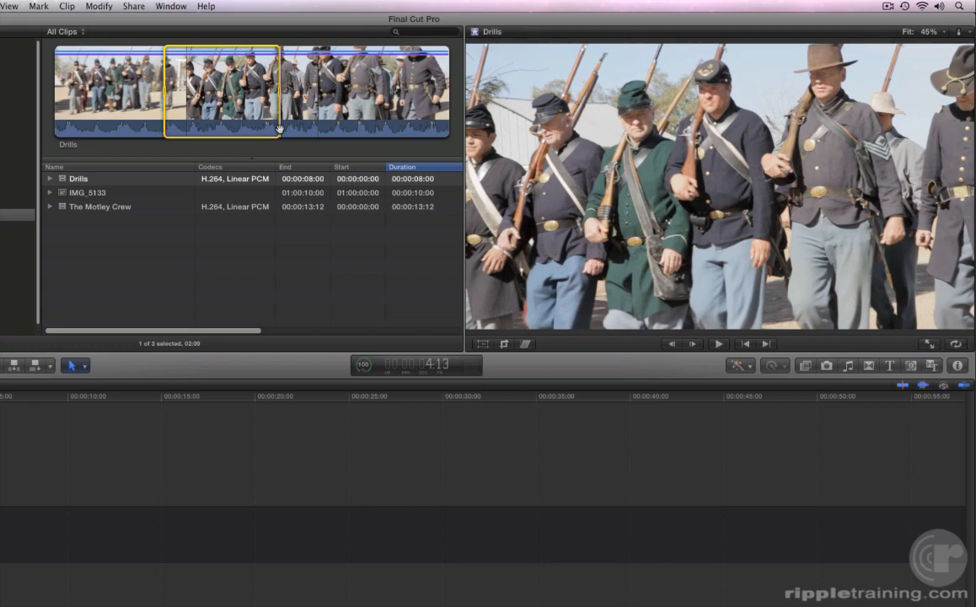
{"action": "key", "text": "slash"}
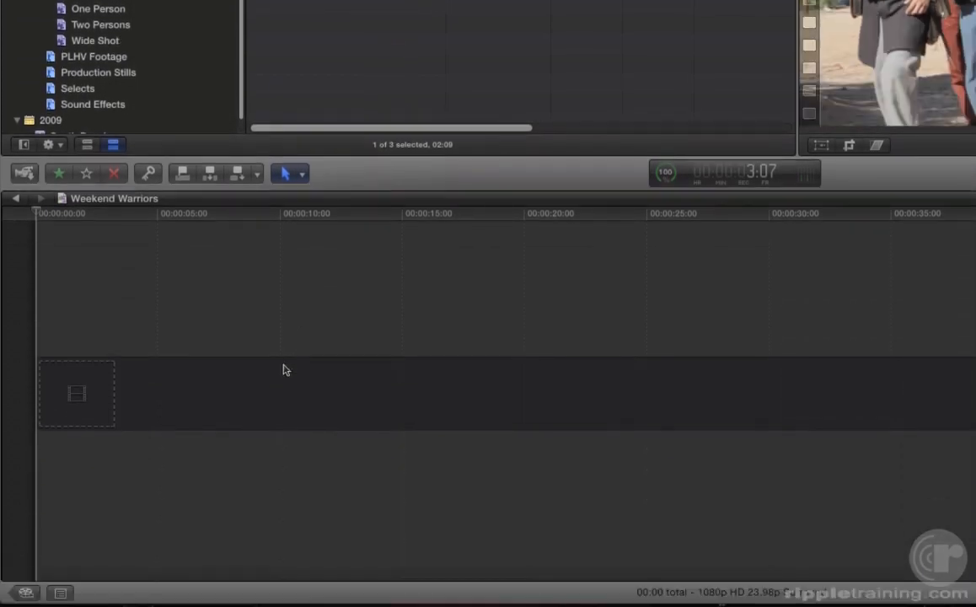
{"action": "left_click_drag", "start_coordinate": [284, 369], "coordinate": [282, 389]}
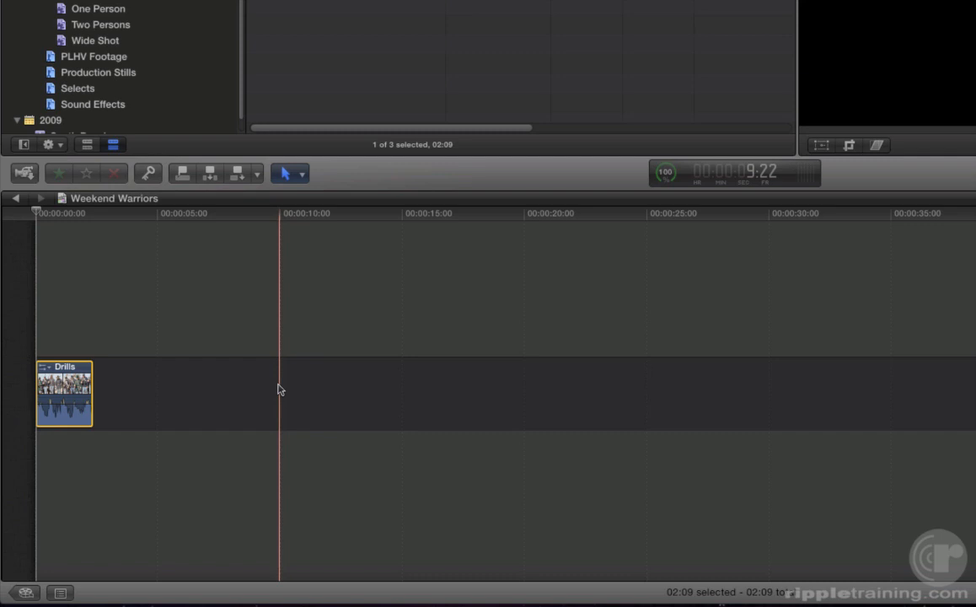
{"action": "key", "text": "shift+z"}
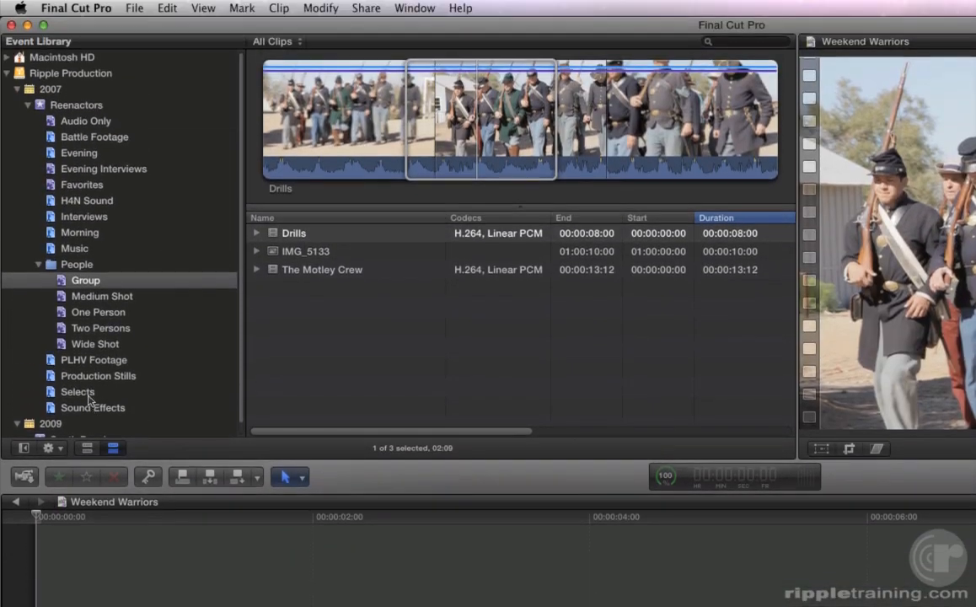
- Append the Confederacy Firing Line clip from the Selects collection to the primary storyline after Drills
{"action": "left_click", "coordinate": [85, 393]}
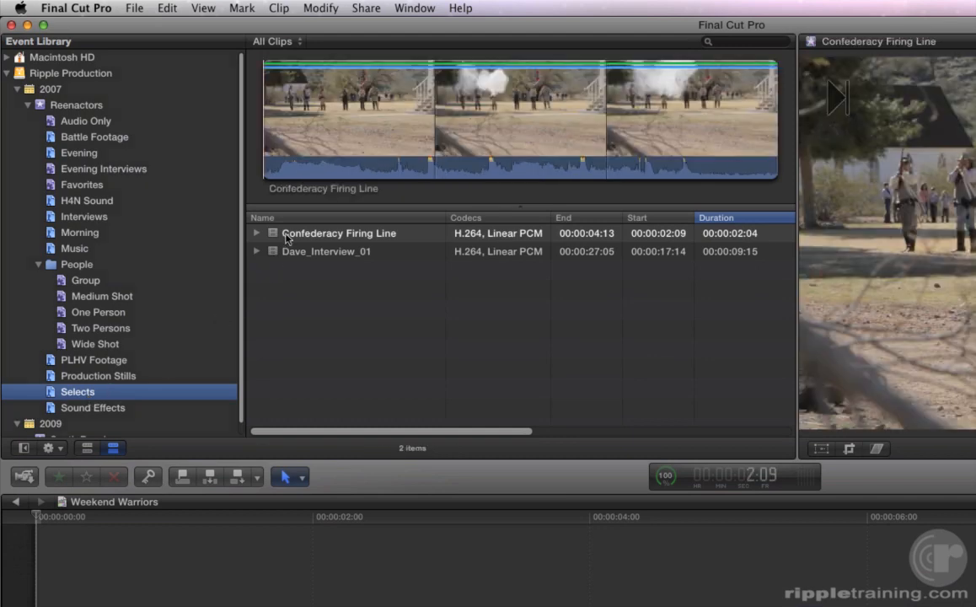
{"action": "left_click", "coordinate": [287, 239]}
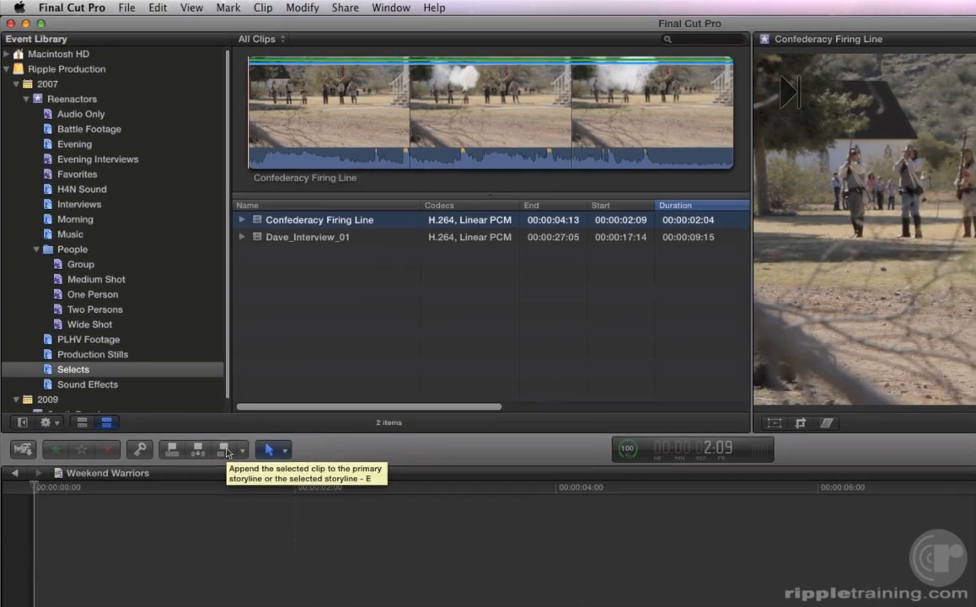
{"action": "left_click", "coordinate": [240, 476]}
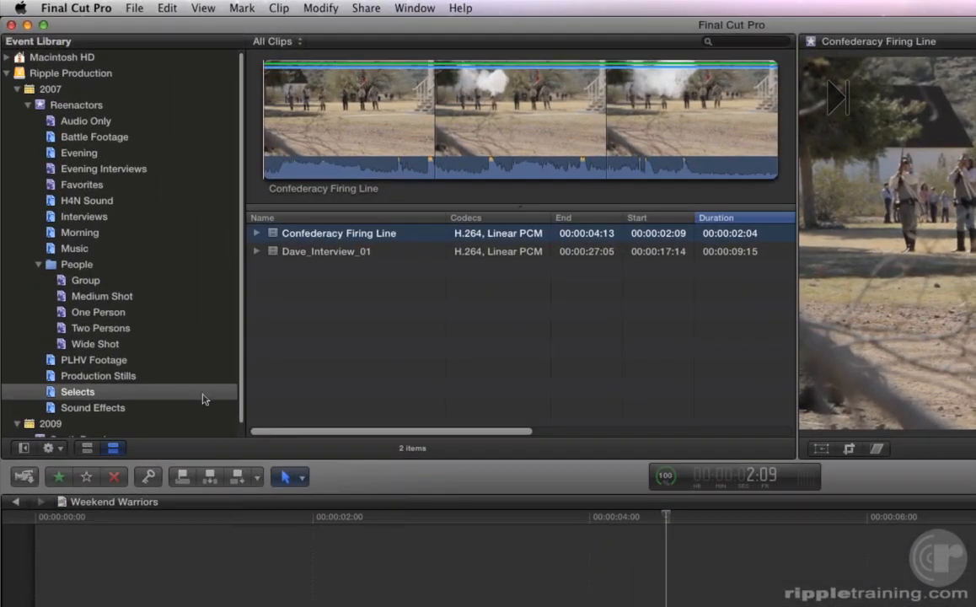
- Mark a 04:04 range starting at 1:11 in the First Texas 2-Shot clip from Interviews and append it to the storyline
{"action": "left_click", "coordinate": [91, 220]}
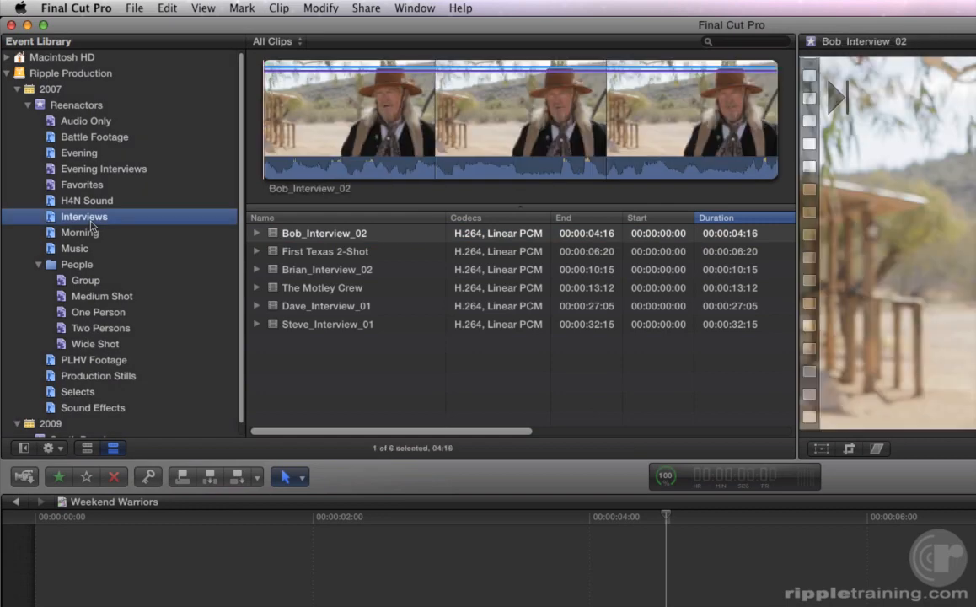
{"action": "left_click", "coordinate": [297, 252]}
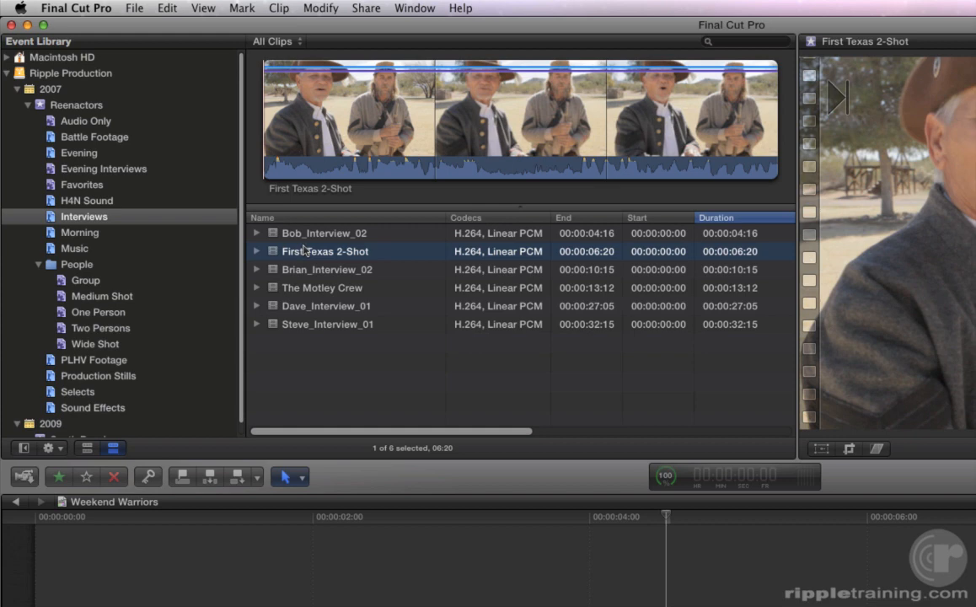
{"action": "left_click", "coordinate": [277, 168]}
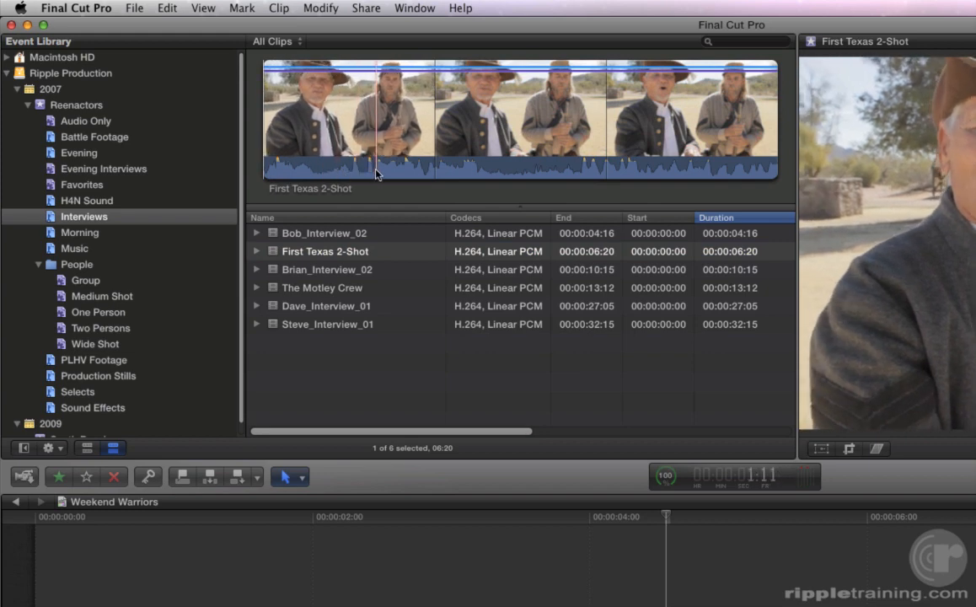
{"action": "key", "text": "i"}
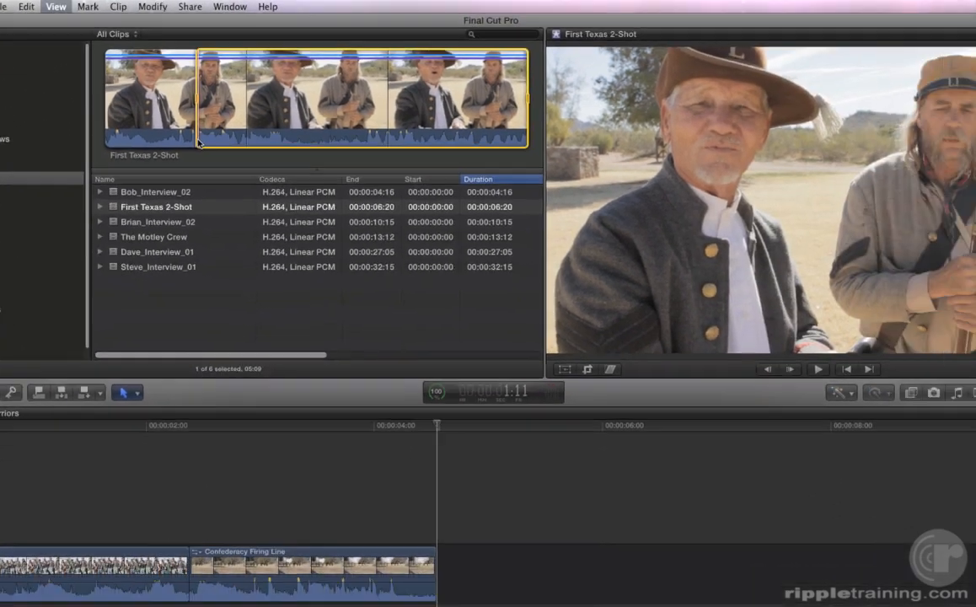
{"action": "key", "text": "space"}
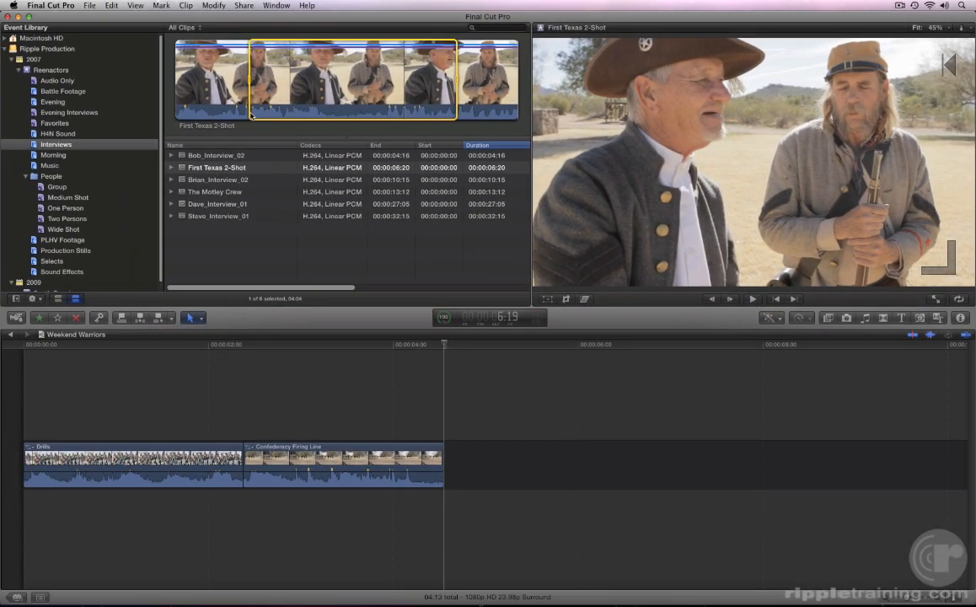
{"action": "key", "text": "e"}
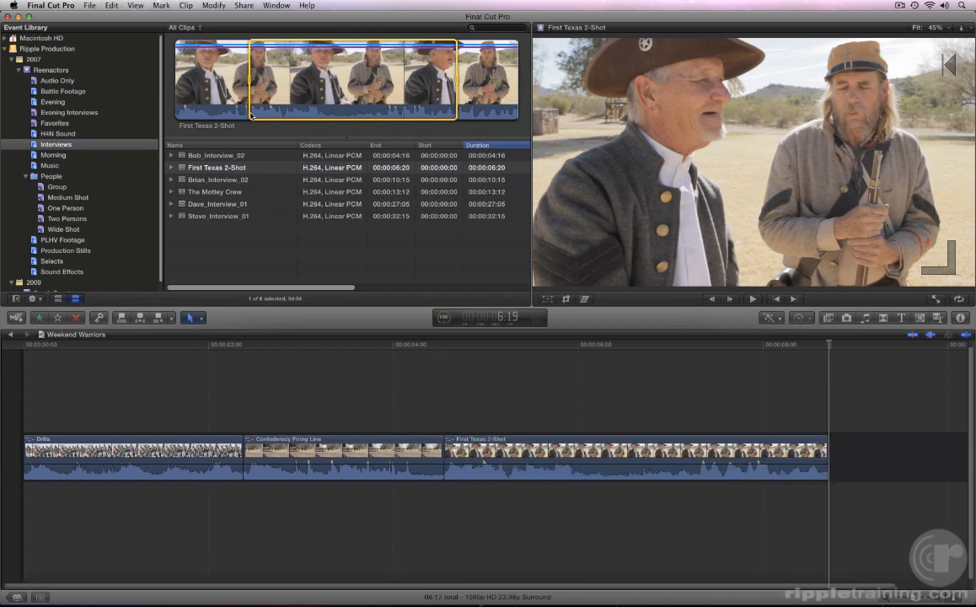
- Switch focus between the timeline and the Event Browser, return to the timeline, and play the project from its beginning
{"action": "left_click", "coordinate": [263, 406]}
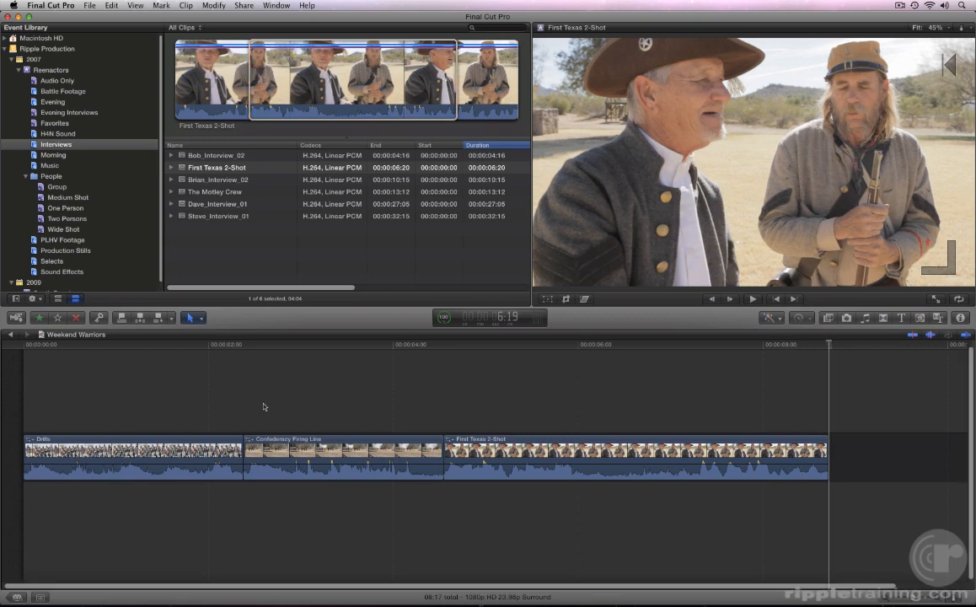
{"action": "left_click", "coordinate": [264, 406]}
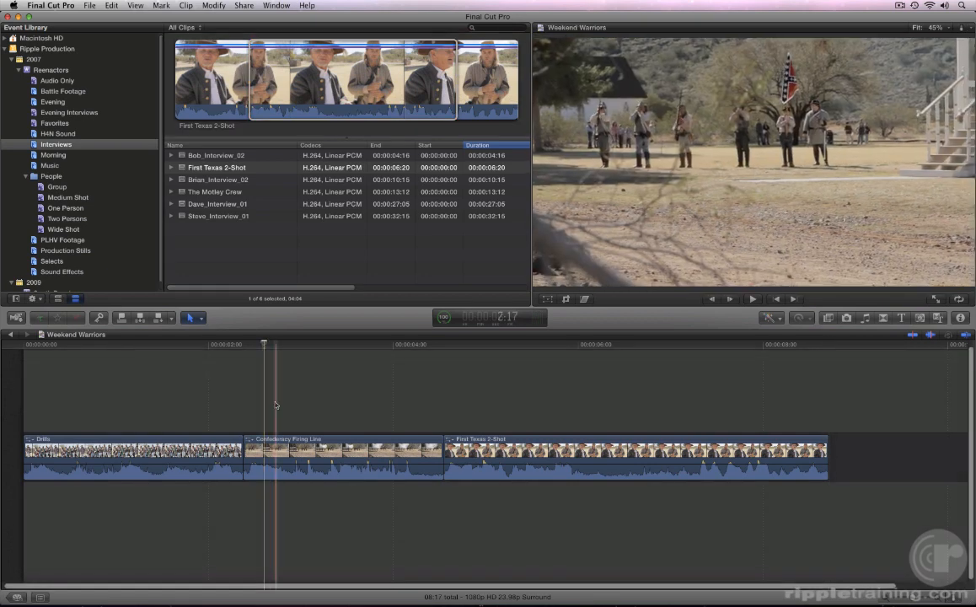
{"action": "left_click", "coordinate": [244, 250]}
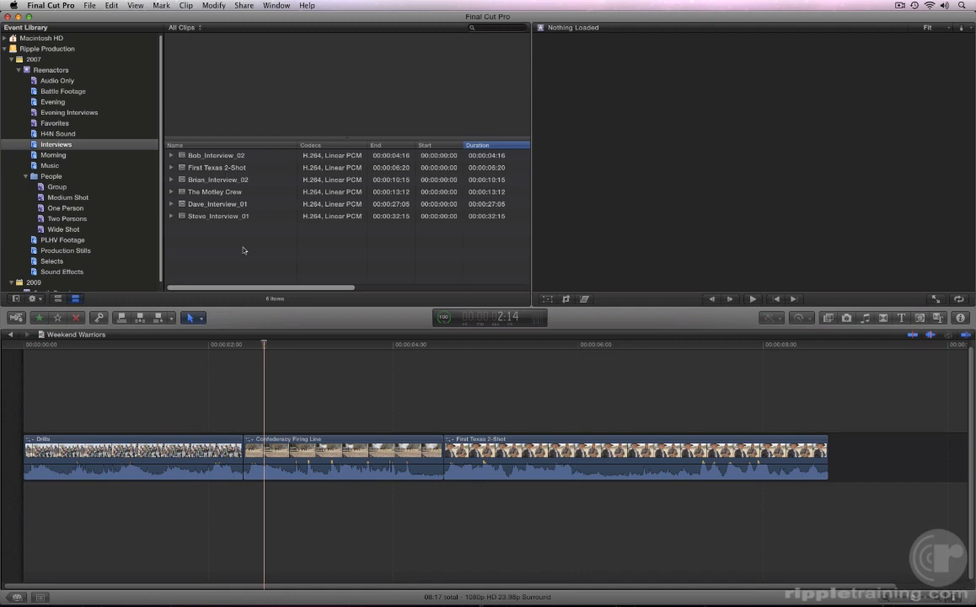
{"action": "key", "text": "super+2"}
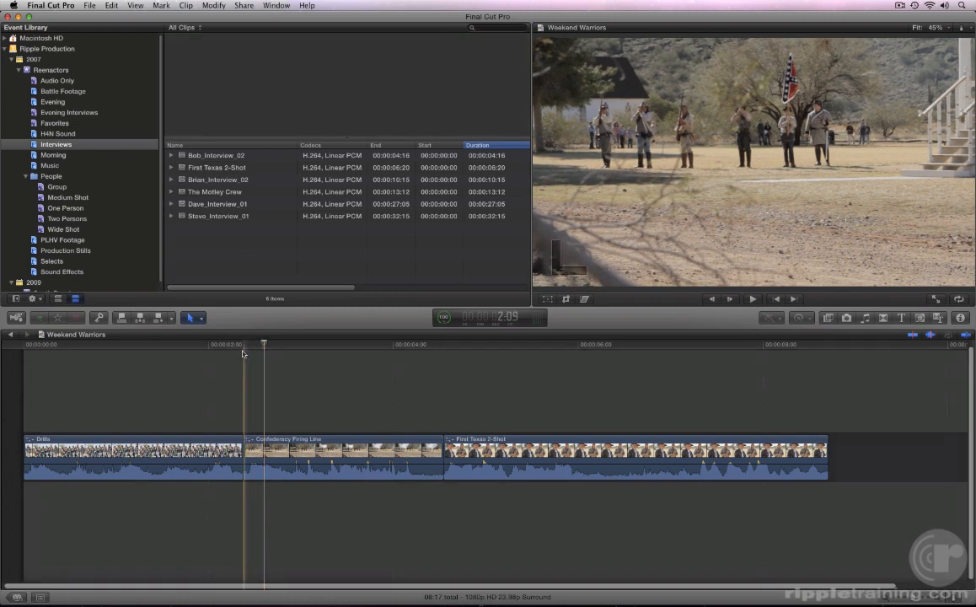
{"action": "key", "text": "Home"}
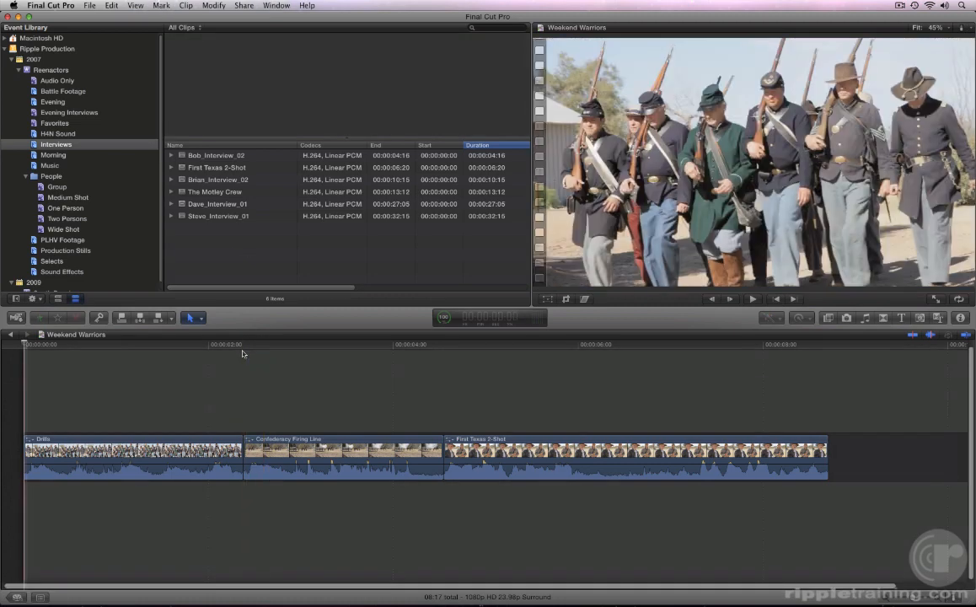
{"action": "key", "text": "space"}
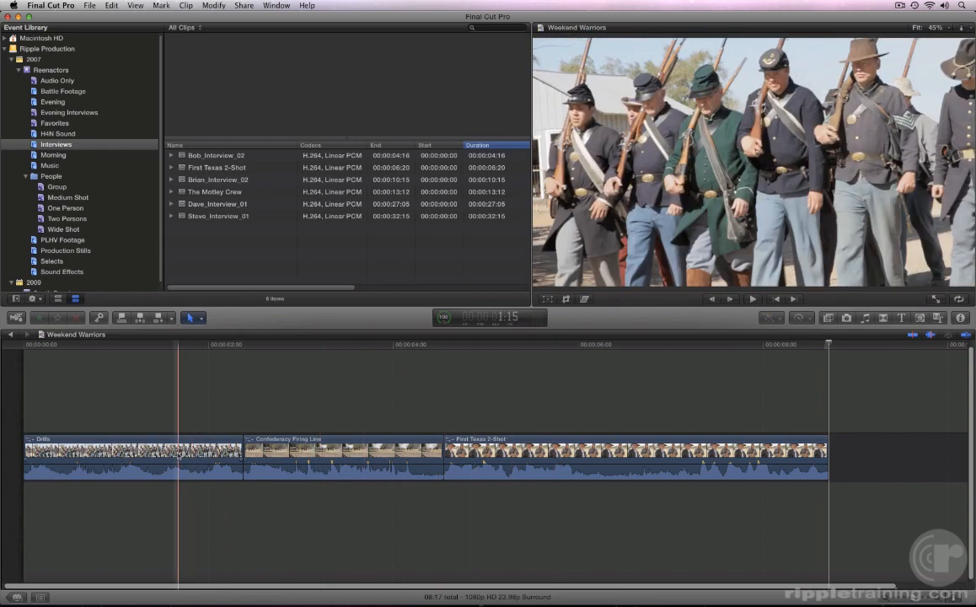
- Play the timeline forward into First Texas 2-Shot, play it in fast reverse, and stop within the Drills clip
{"action": "key", "text": "space"}
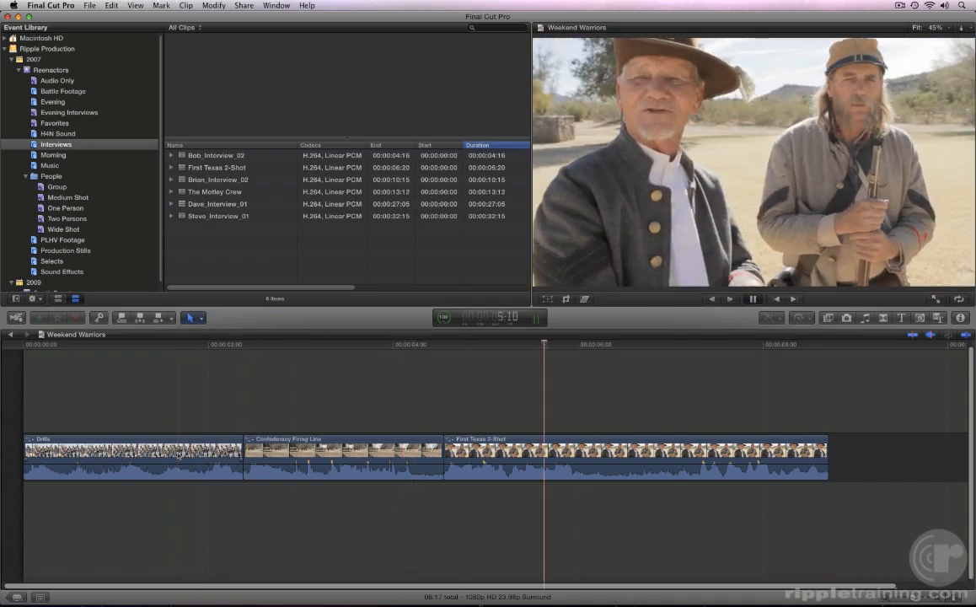
{"action": "key", "text": "j"}
{"action": "key", "text": "j"}
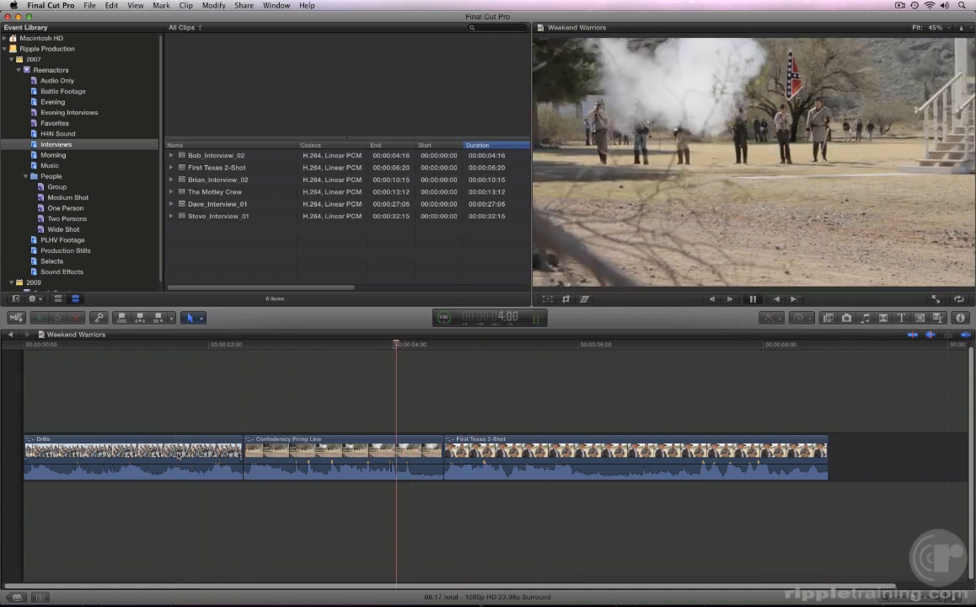
{"action": "key", "text": "k"}
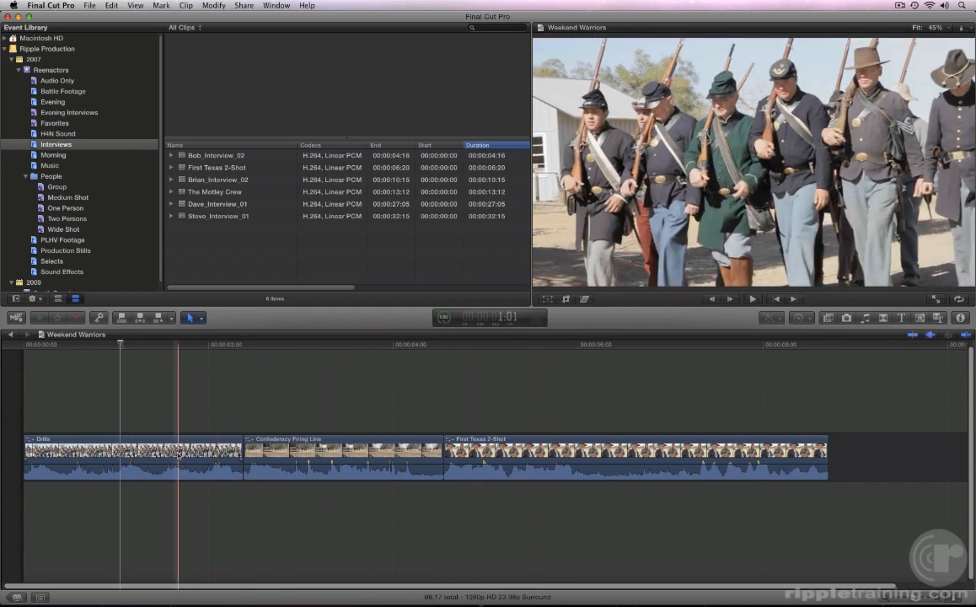
- Step the playhead frame by frame forward and back within Drills, and advance it in larger multi-frame jumps
{"action": "key", "text": "Right"}
{"action": "key", "text": "Right"}
{"action": "key", "text": "Right"}
{"action": "key", "text": "Right"}
{"action": "key", "text": "Right"}
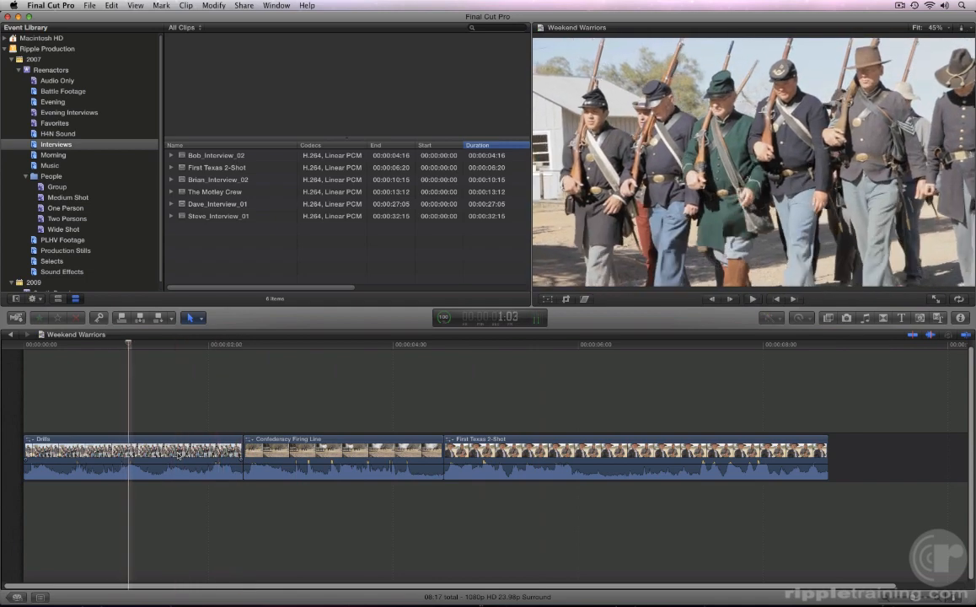
{"action": "key", "text": "Left"}
{"action": "key", "text": "Left"}
{"action": "key", "text": "Left"}
{"action": "key", "text": "Left"}
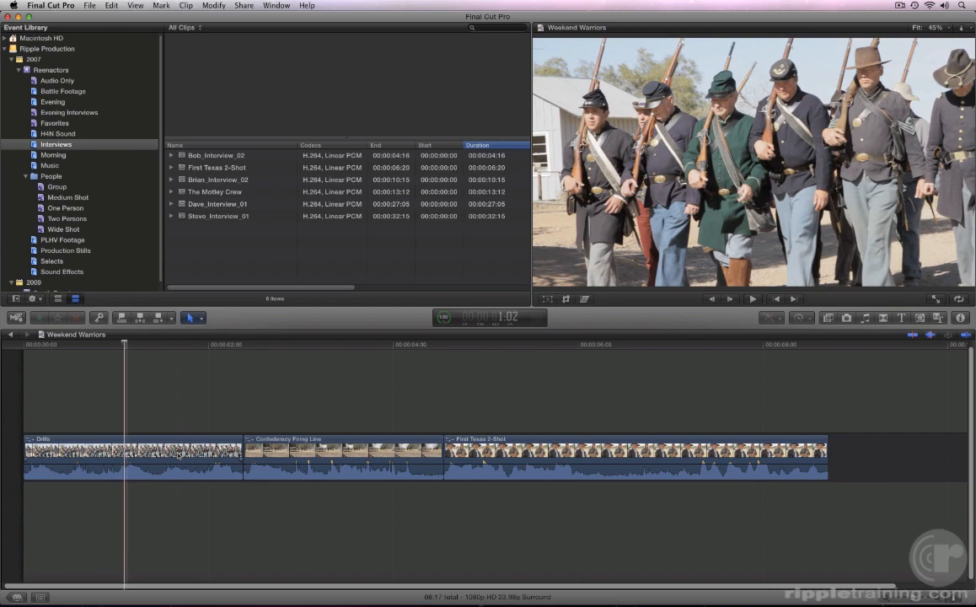
{"action": "key", "text": "shift+Right"}
{"action": "key", "text": "shift+Right"}
{"action": "key", "text": "shift+Right"}
{"action": "key", "text": "shift+Right"}
{"action": "key", "text": "shift+Right"}
{"action": "key", "text": "shift+Right"}
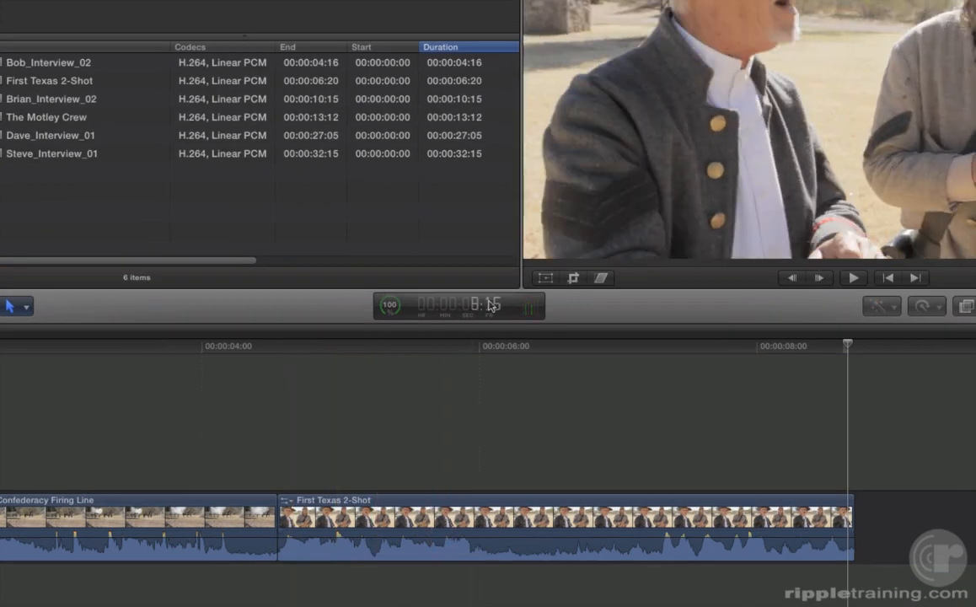
- Move the timeline playhead to timecode 5:15 by entering the value directly
{"action": "left_click", "coordinate": [492, 305]}
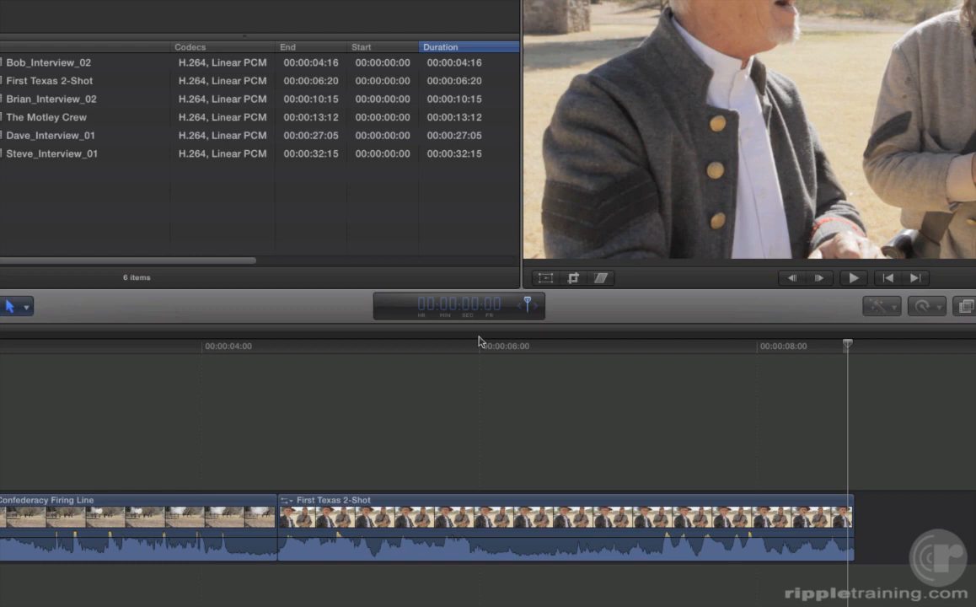
{"action": "type", "text": "5:15"}
{"action": "key", "text": "Return"}
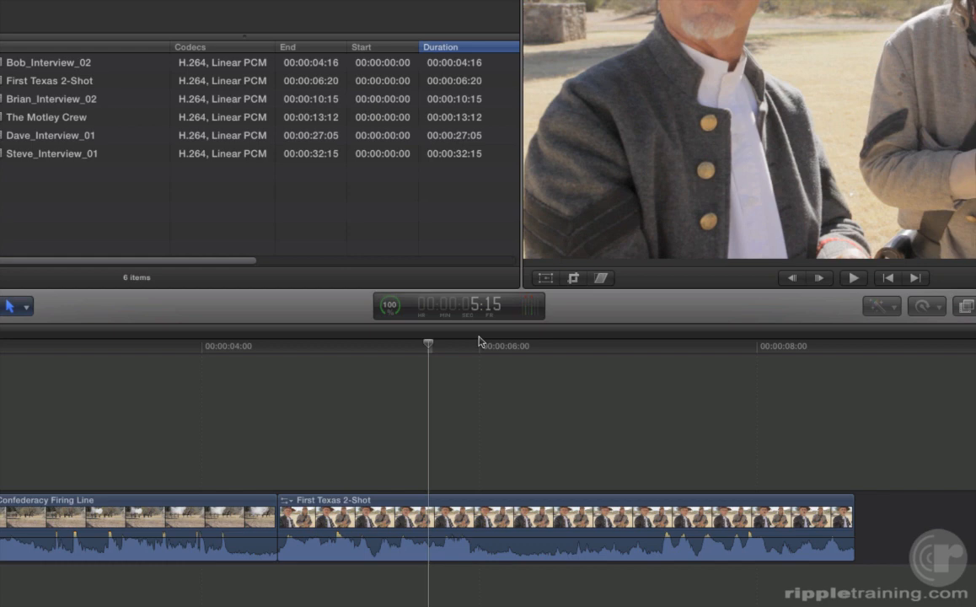
- Move the playhead forward by 5 frames and back by 5 frames using relative timecode entries
{"action": "key", "text": "ctrl+p"}
{"action": "type", "text": "+5"}
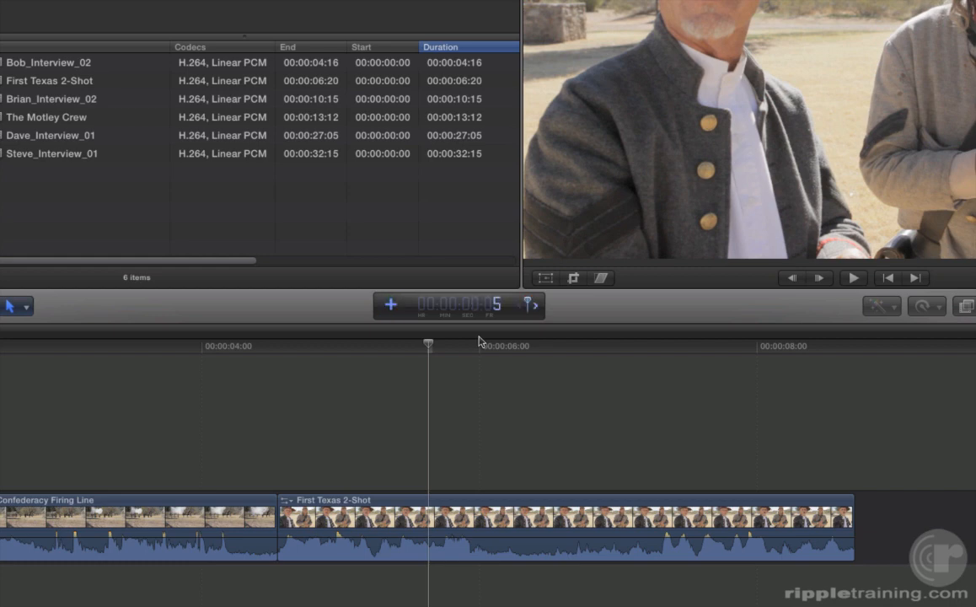
{"action": "key", "text": "Return"}
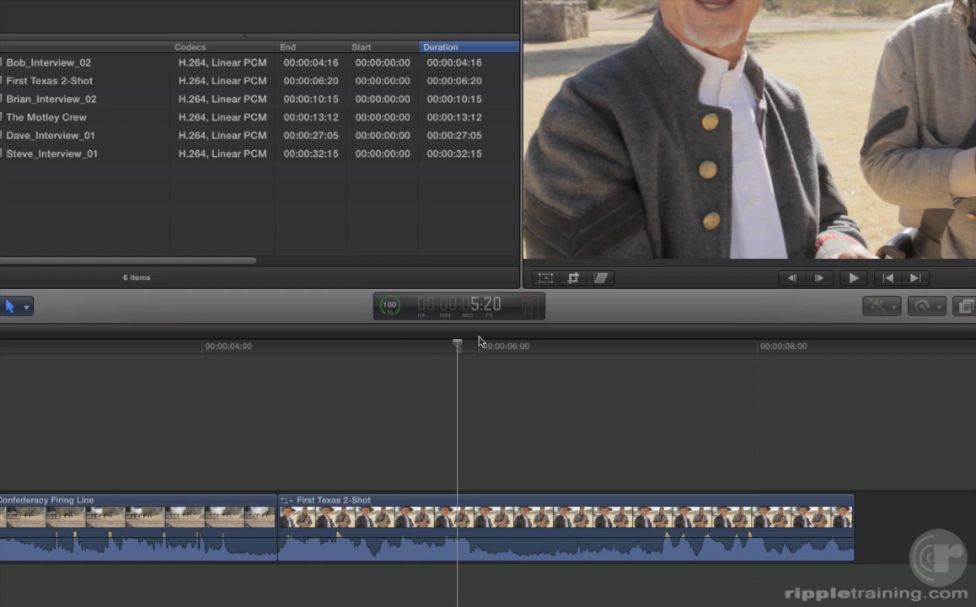
{"action": "key", "text": "ctrl+p"}
{"action": "type", "text": "-"}
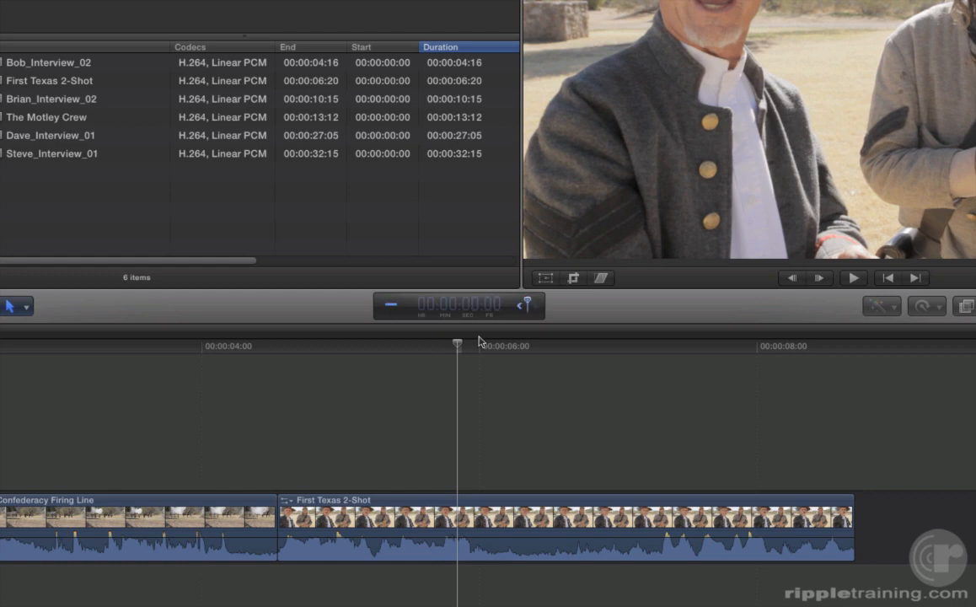
{"action": "type", "text": "5"}
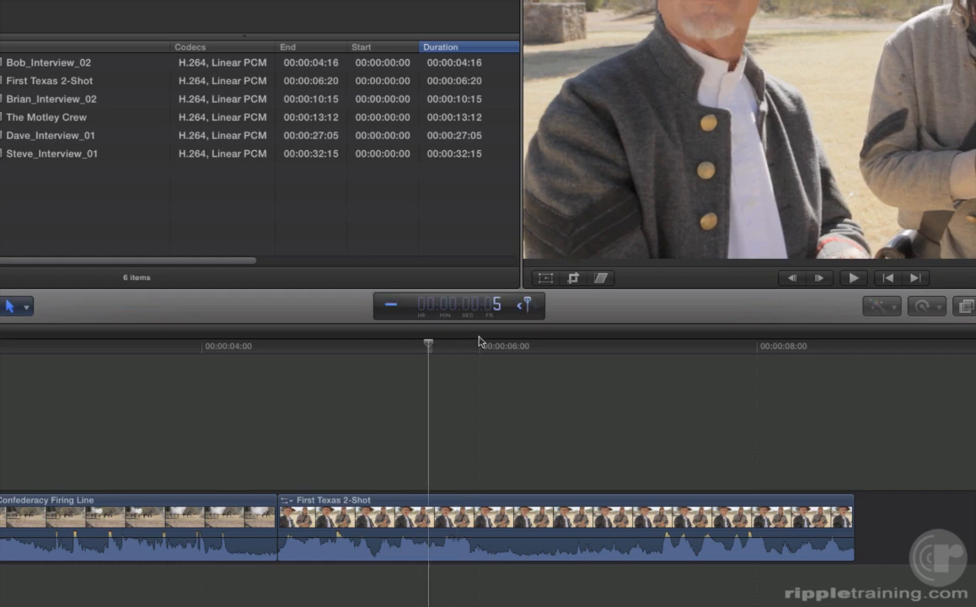
{"action": "key", "text": "Return"}
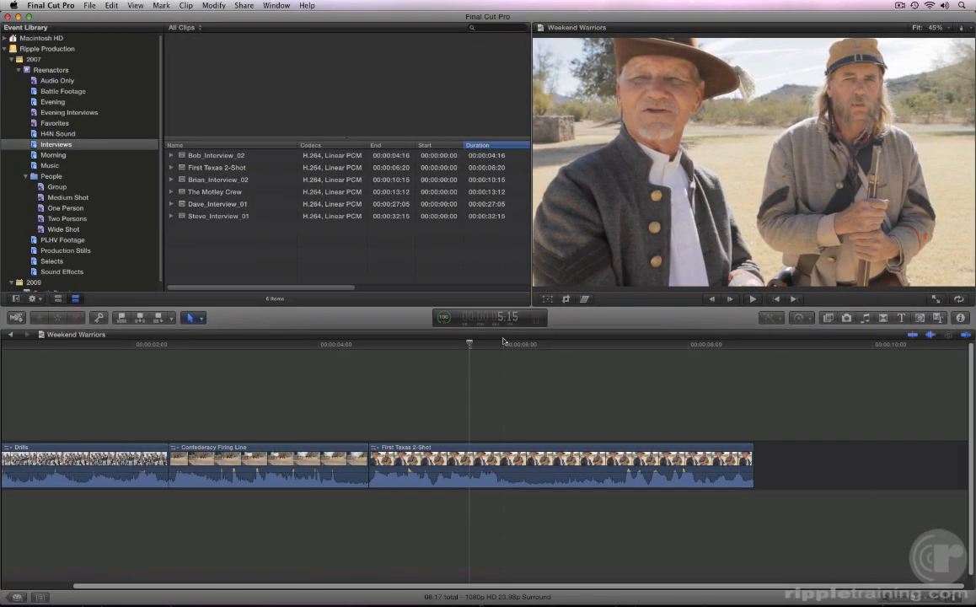
- Jump the playhead back two edit points to the start of Confederacy Firing Line, and step back one frame to the end of Drills
{"action": "key", "text": "Up"}
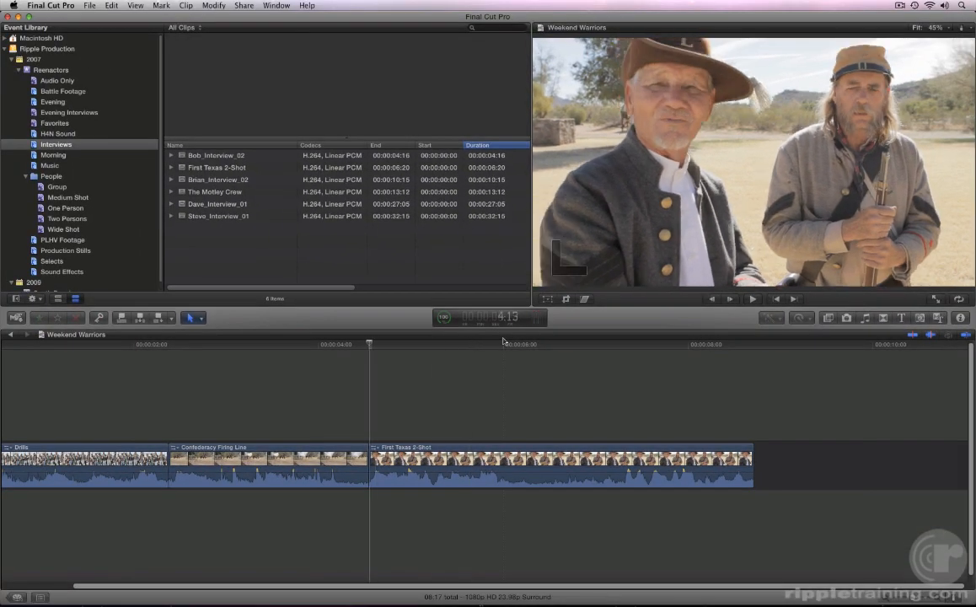
{"action": "key", "text": "Up"}
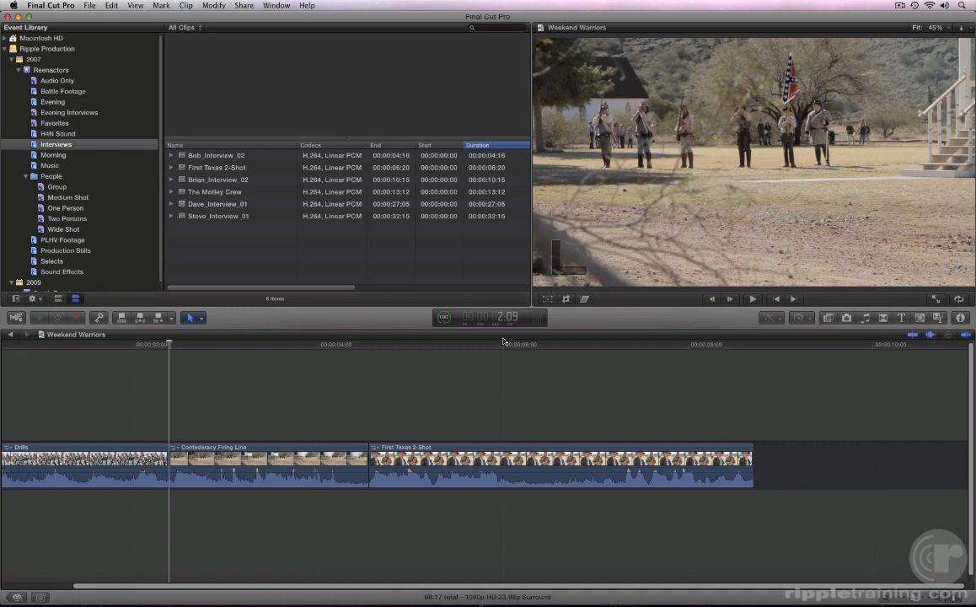
{"action": "key", "text": "Left"}
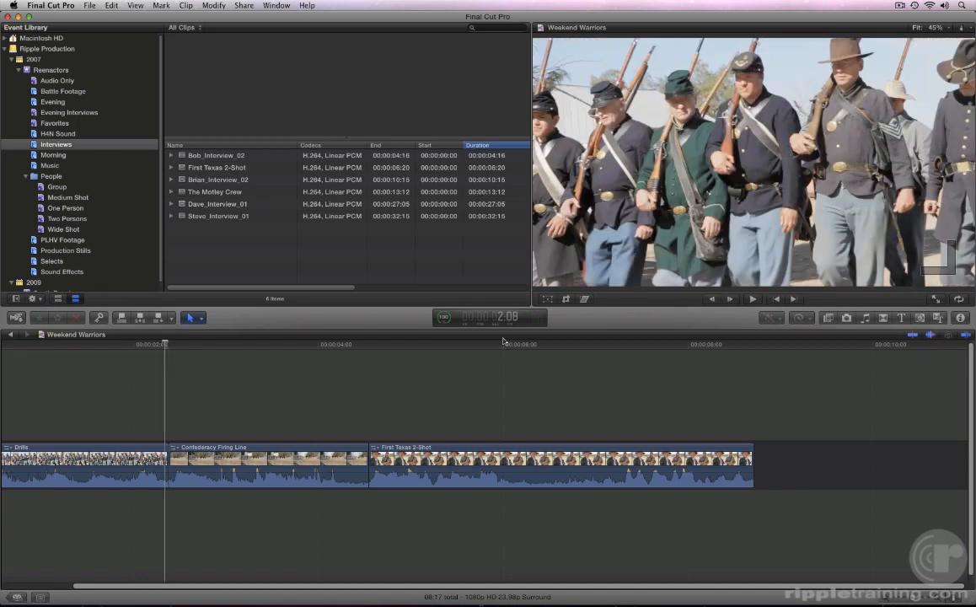
- Fit the whole project in the timeline, zoom in closely on First Texas 2-Shot, and zoom back out to show all clips
{"action": "key", "text": "shift+z"}
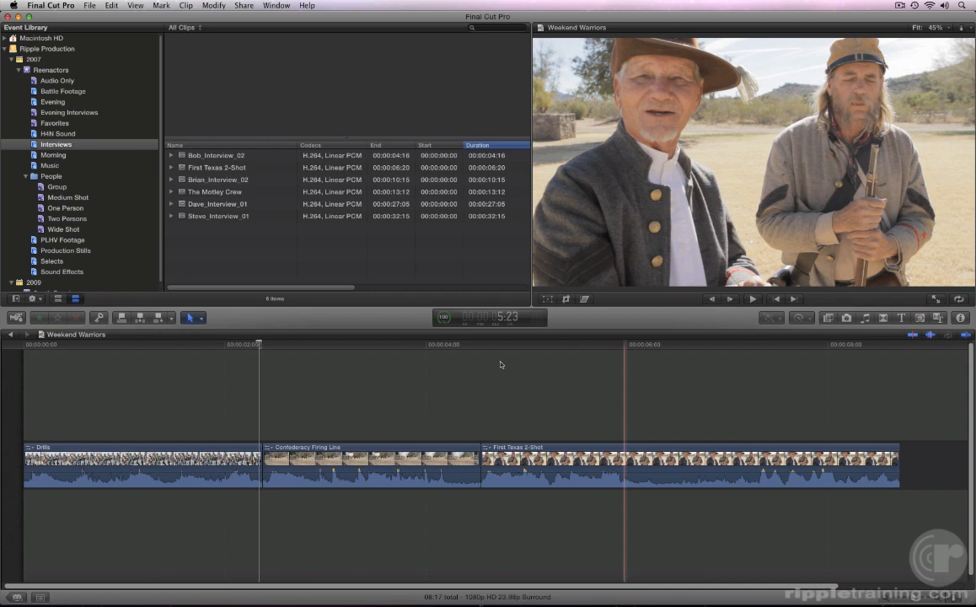
{"action": "key", "text": "super+equal"}
{"action": "key", "text": "super+equal"}
{"action": "key", "text": "super+equal"}
{"action": "key", "text": "super+equal"}
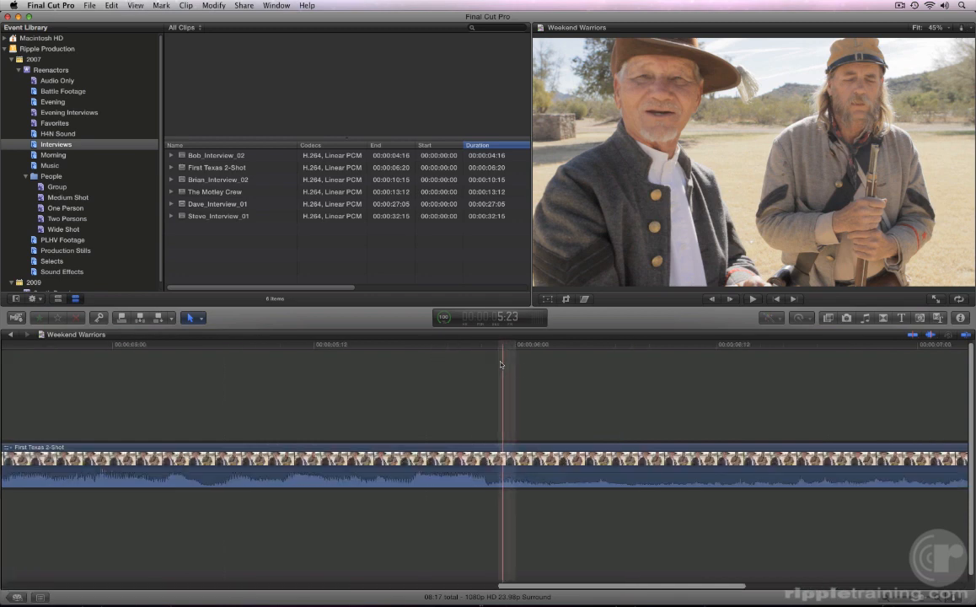
{"action": "key", "text": "super+minus"}
{"action": "key", "text": "super+minus"}
{"action": "key", "text": "super+minus"}
{"action": "key", "text": "super+minus"}
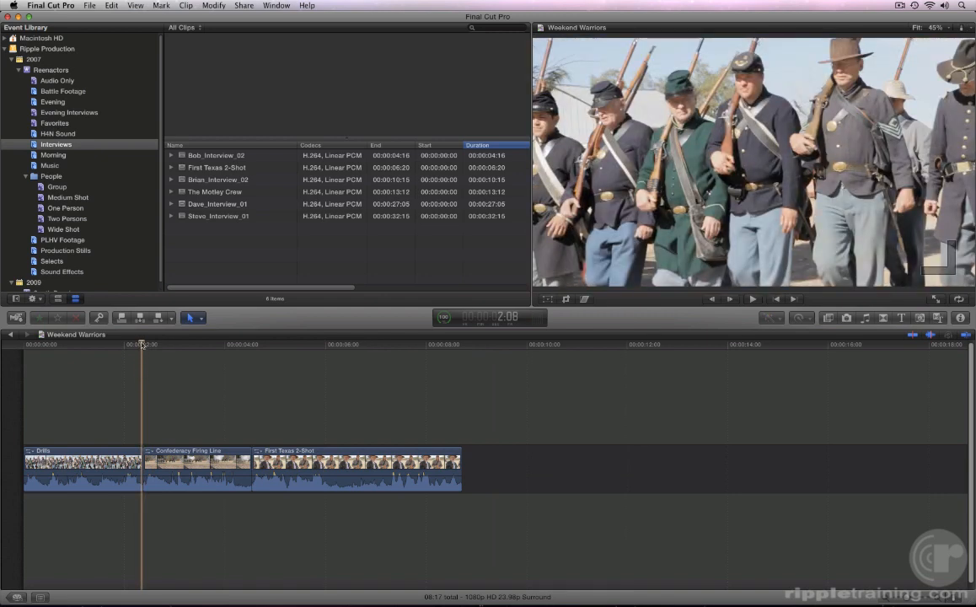
- Play the project and reposition the playhead along the ruler, within Drills, at 6:00, and near the start of Confederacy Firing Line
{"action": "key", "text": "space"}
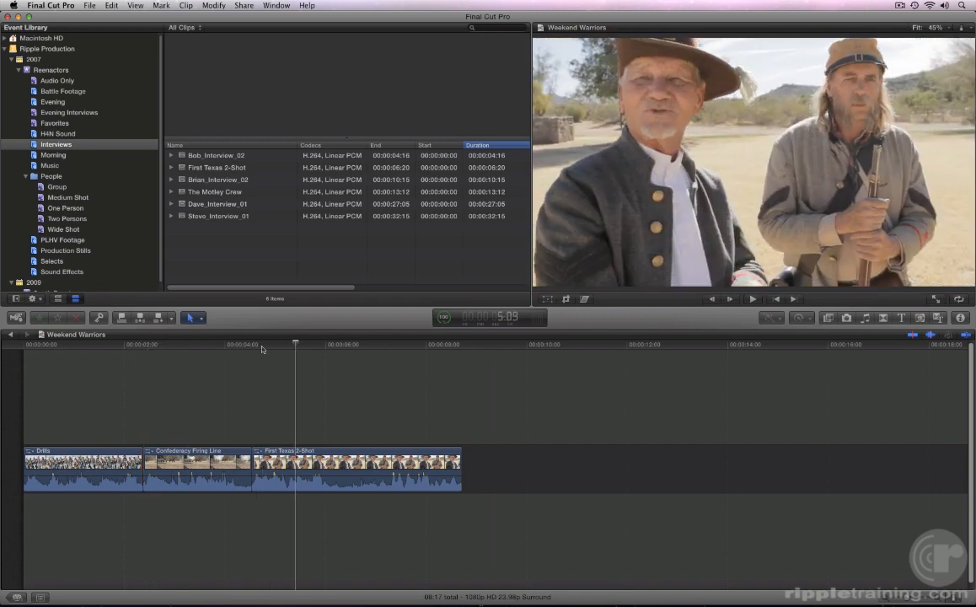
{"action": "left_click", "coordinate": [107, 348]}
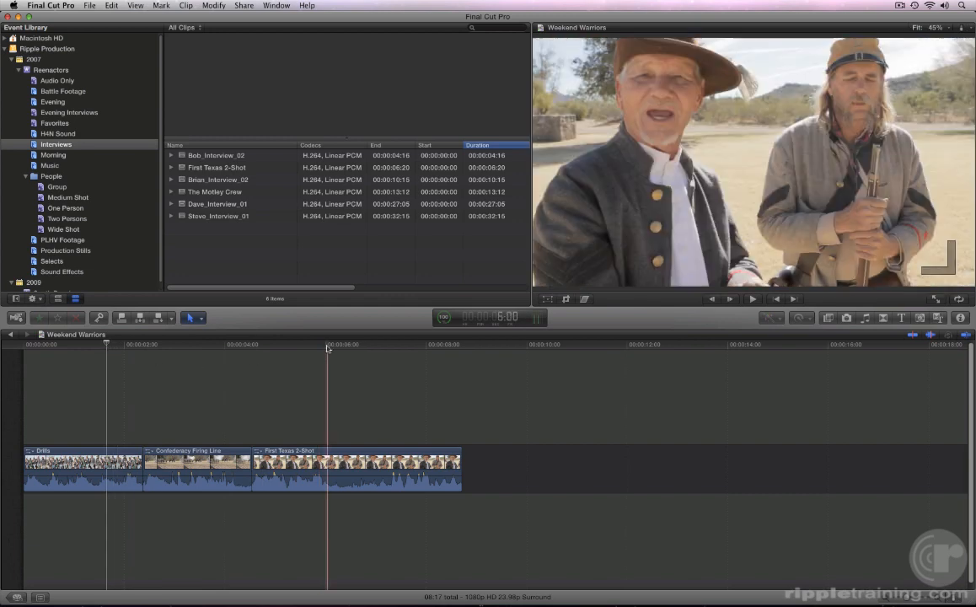
{"action": "left_click", "coordinate": [328, 348]}
{"action": "key", "text": "space"}
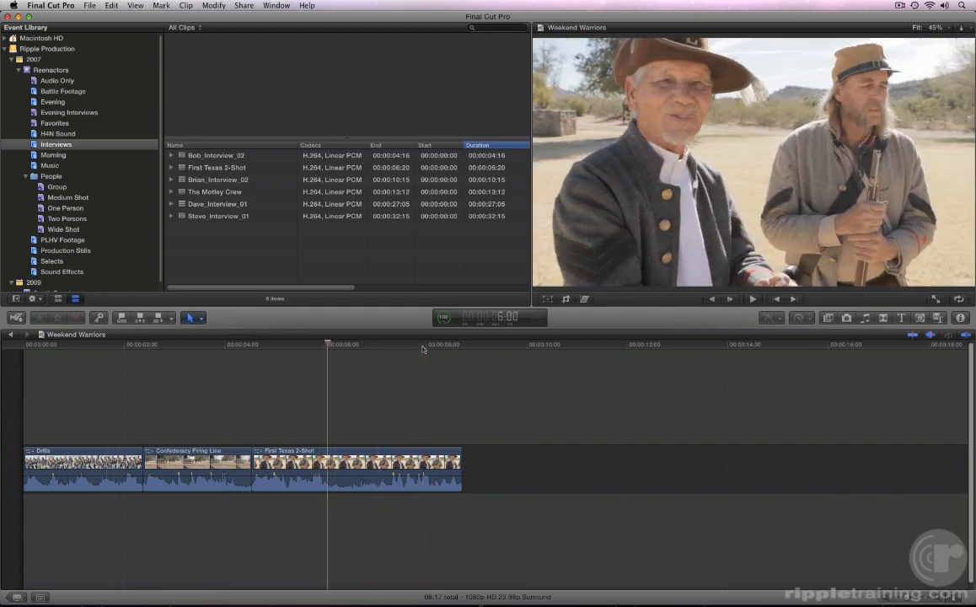
{"action": "left_click", "coordinate": [159, 348]}
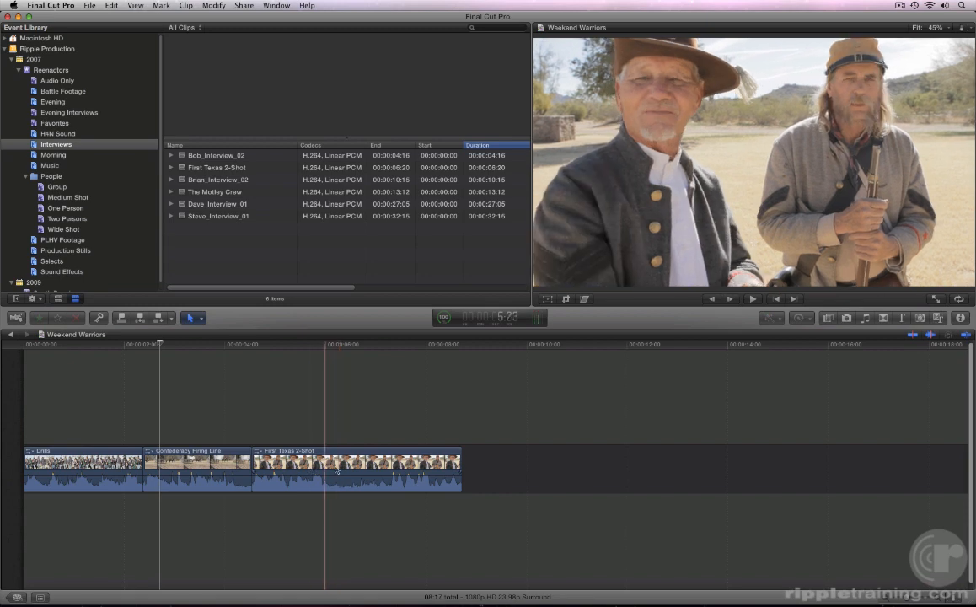
- Skim the timeline clips, place the playhead at several ruler positions, and scrub it back to 4:19 in First Texas 2-Shot
{"action": "left_click", "coordinate": [304, 345]}
{"action": "left_click", "coordinate": [285, 348]}
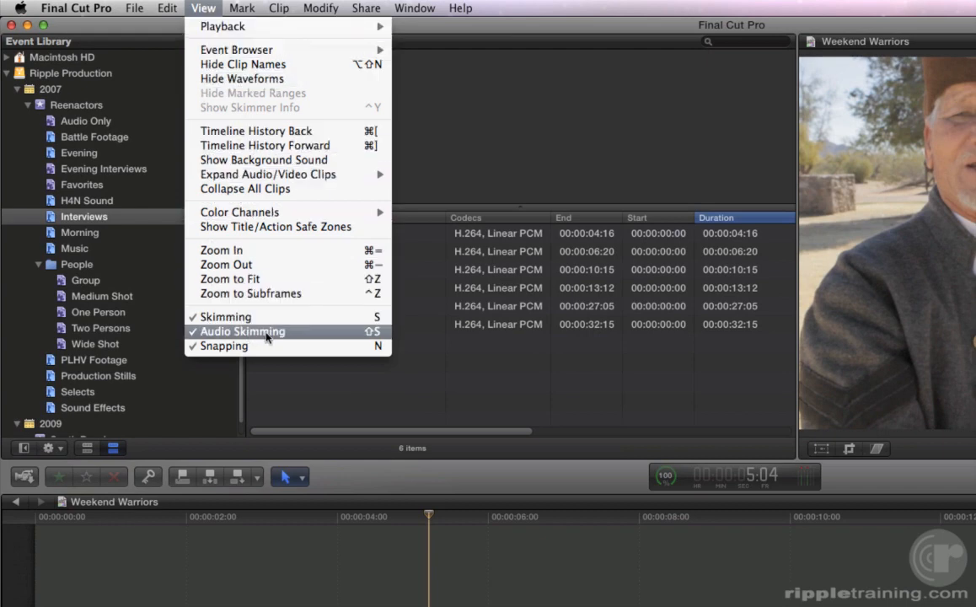
{"action": "left_click", "coordinate": [423, 345]}
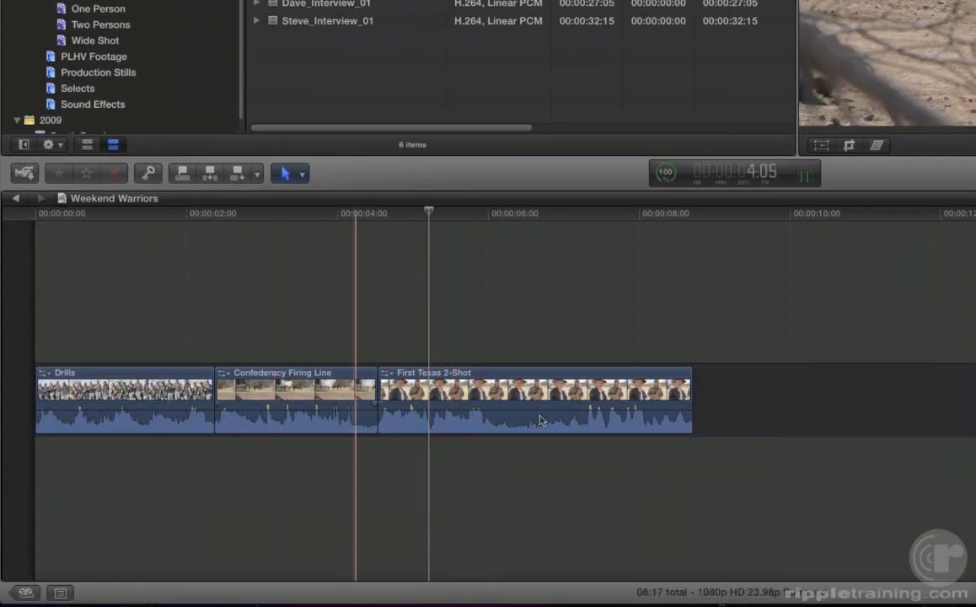
{"action": "mouse_move", "coordinate": [128, 411]}
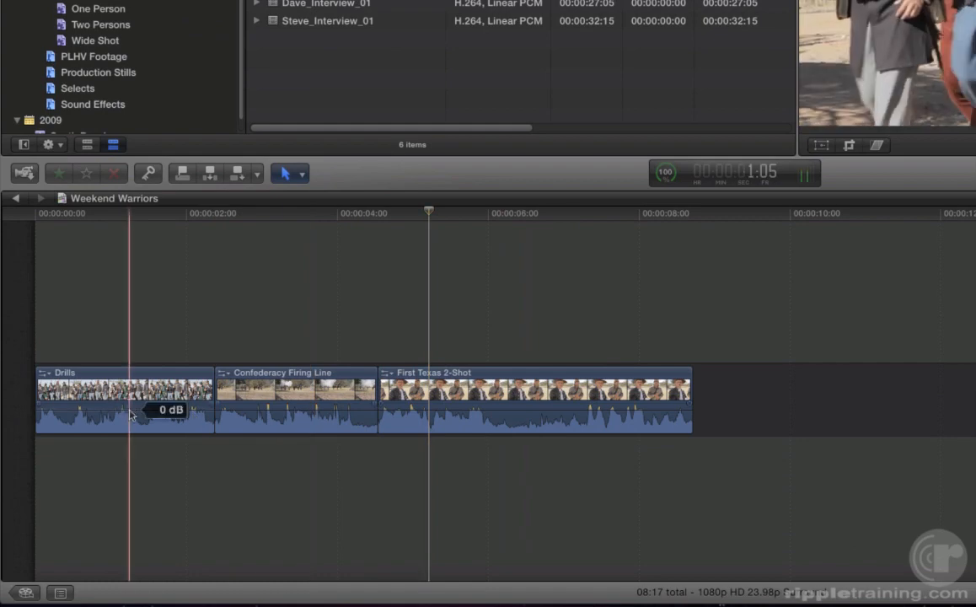
{"action": "left_click", "coordinate": [245, 215]}
{"action": "left_click", "coordinate": [383, 214]}
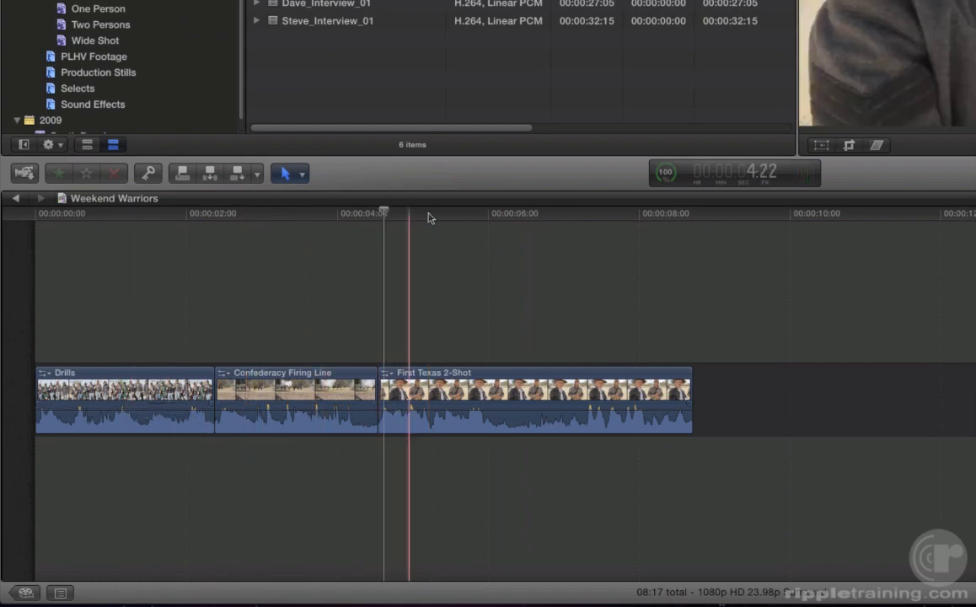
{"action": "left_click", "coordinate": [450, 215]}
{"action": "left_click_drag", "start_coordinate": [451, 218], "coordinate": [400, 230]}
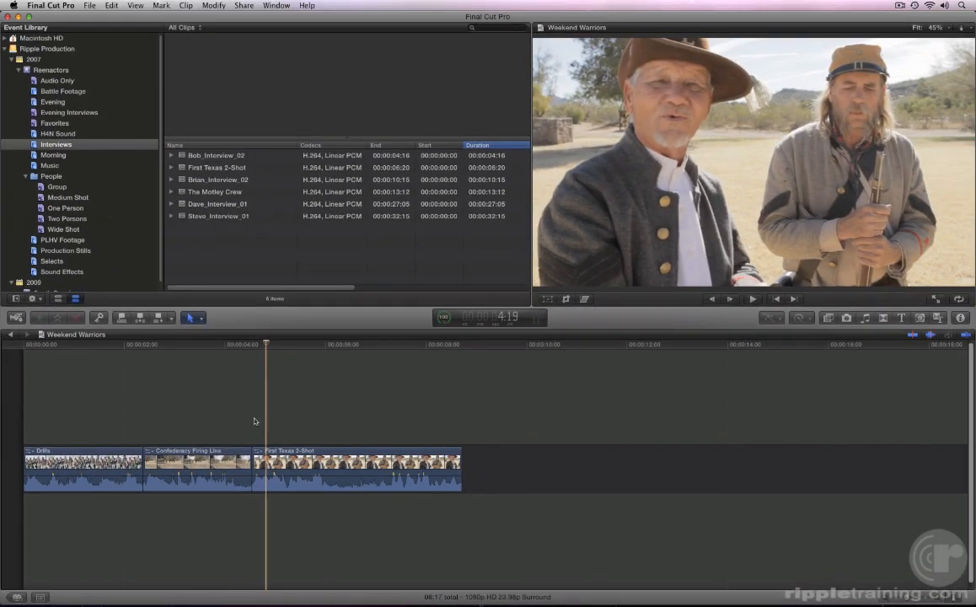
- Select Confederacy Firing Line with the playhead at 3:12, and select First Texas 2-Shot with the playhead at 6:09
{"action": "left_click", "coordinate": [202, 473]}
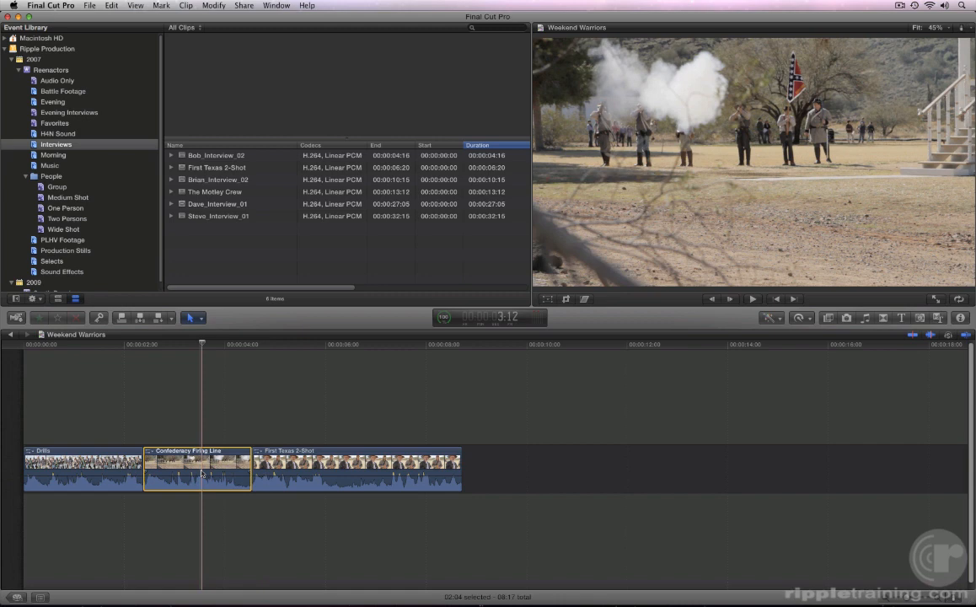
{"action": "left_click", "coordinate": [344, 474]}
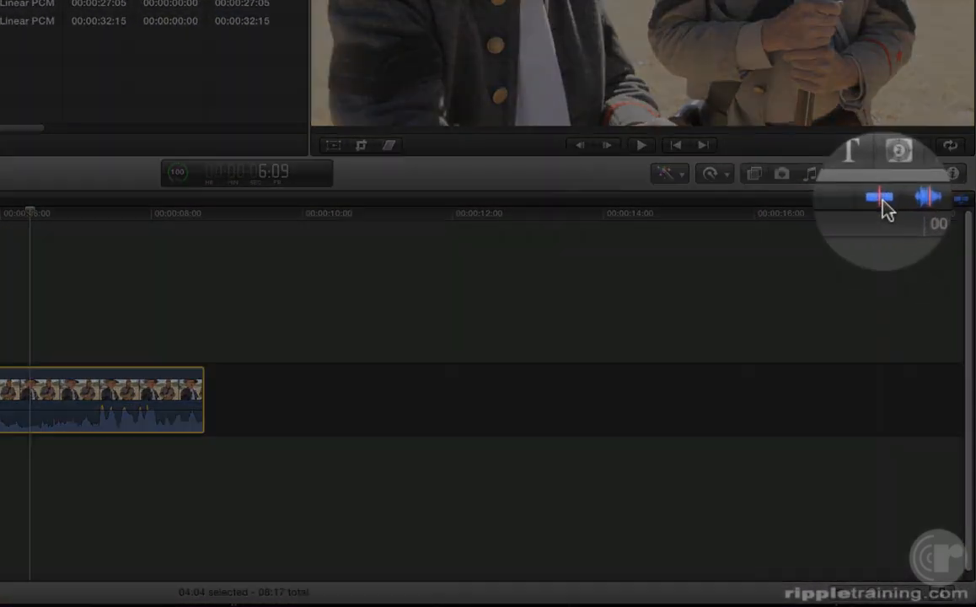
- Turn timeline skimming off and back on, and toggle audio skimming
{"action": "left_click", "coordinate": [882, 200]}
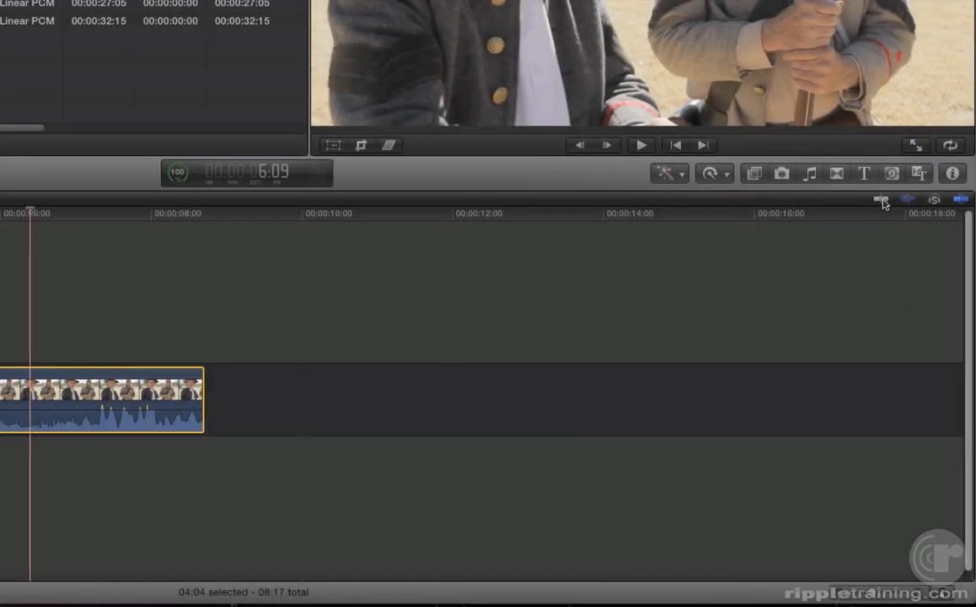
{"action": "left_click", "coordinate": [882, 200]}
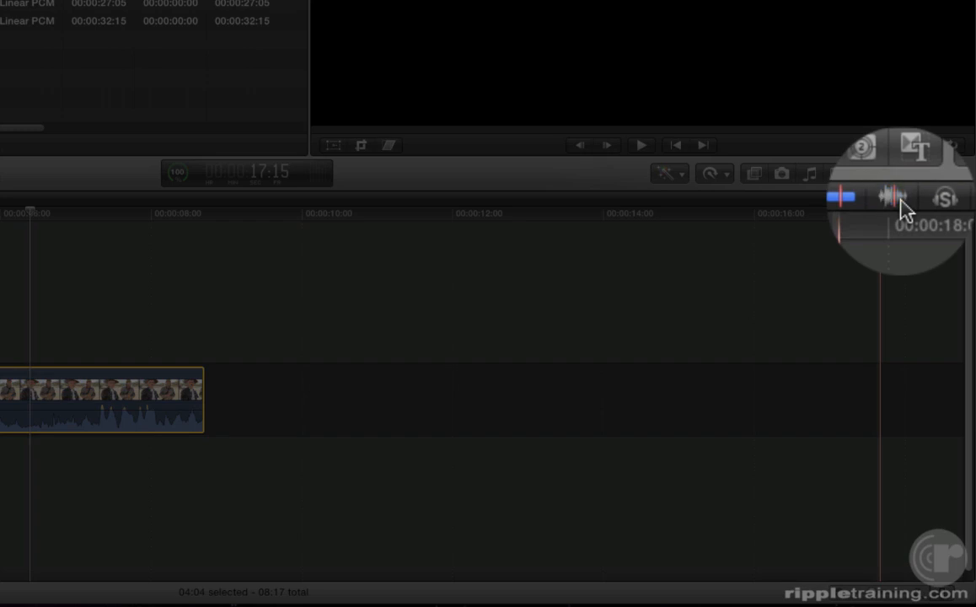
{"action": "left_click", "coordinate": [906, 200]}
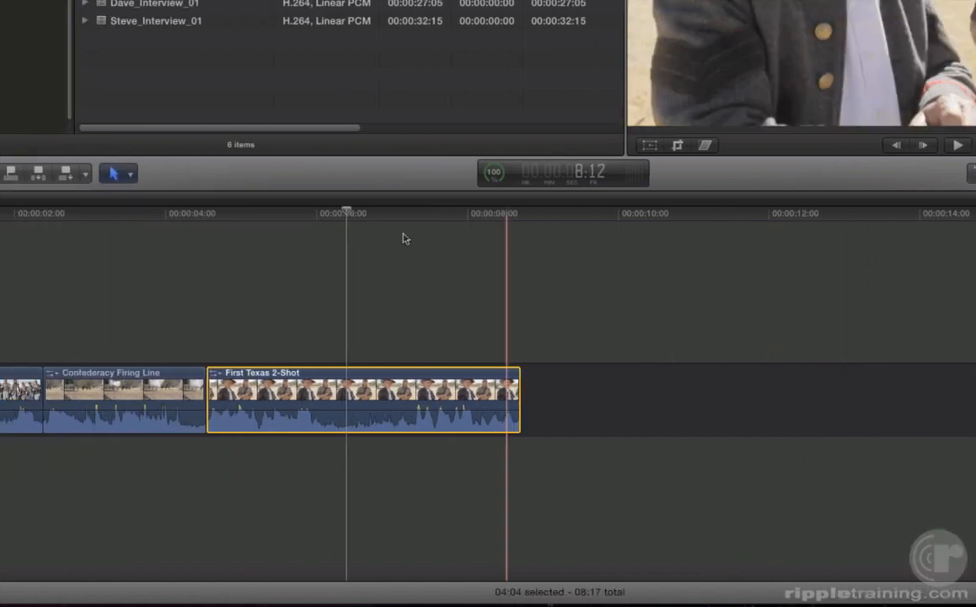
- Choose the Select tool and move First Texas 2-Shot between Drills and Confederacy Firing Line in the storyline
{"action": "left_click", "coordinate": [284, 174]}
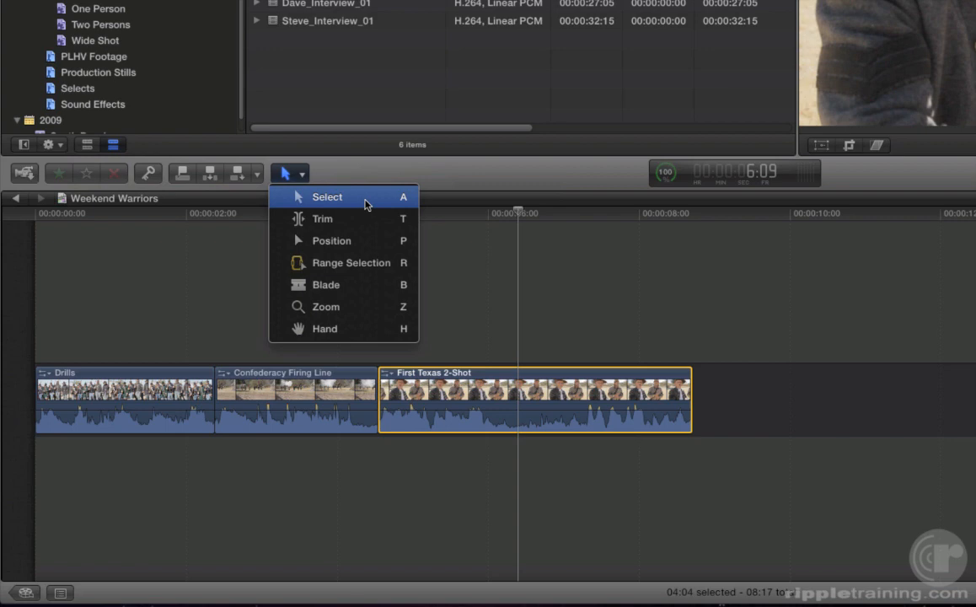
{"action": "left_click", "coordinate": [365, 205]}
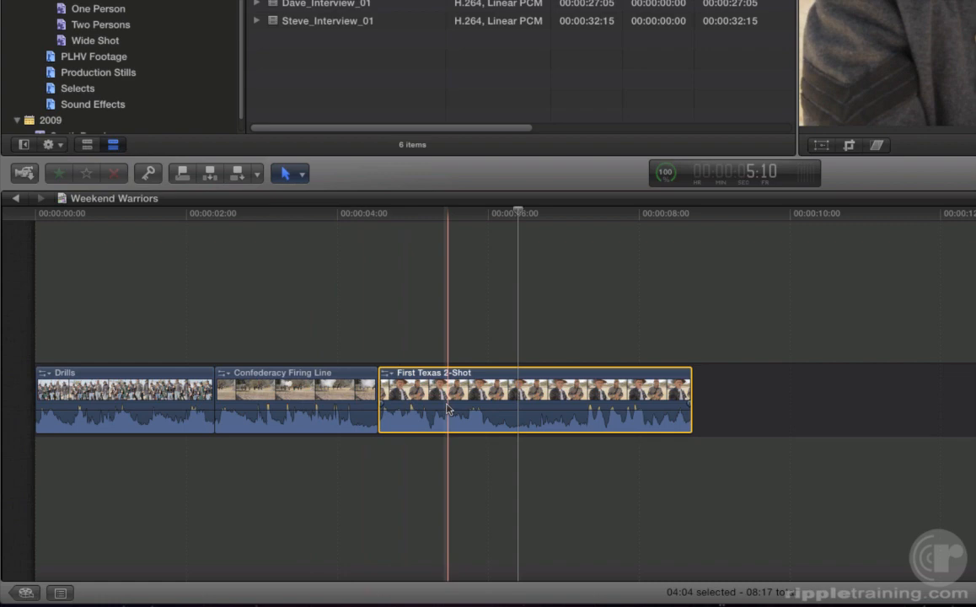
{"action": "left_click_drag", "start_coordinate": [448, 409], "coordinate": [289, 407]}
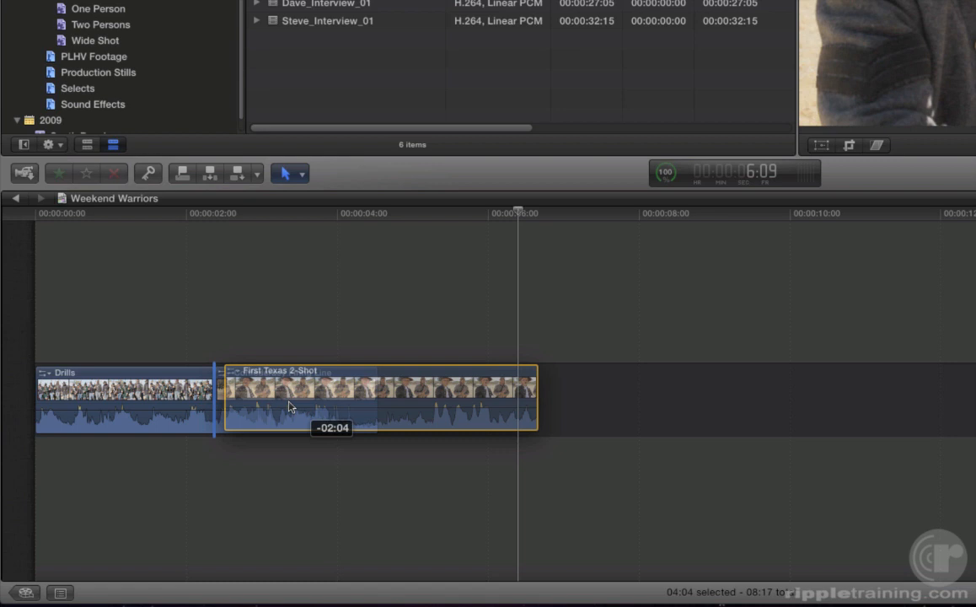
{"action": "left_click_drag", "start_coordinate": [289, 407], "coordinate": [289, 407]}
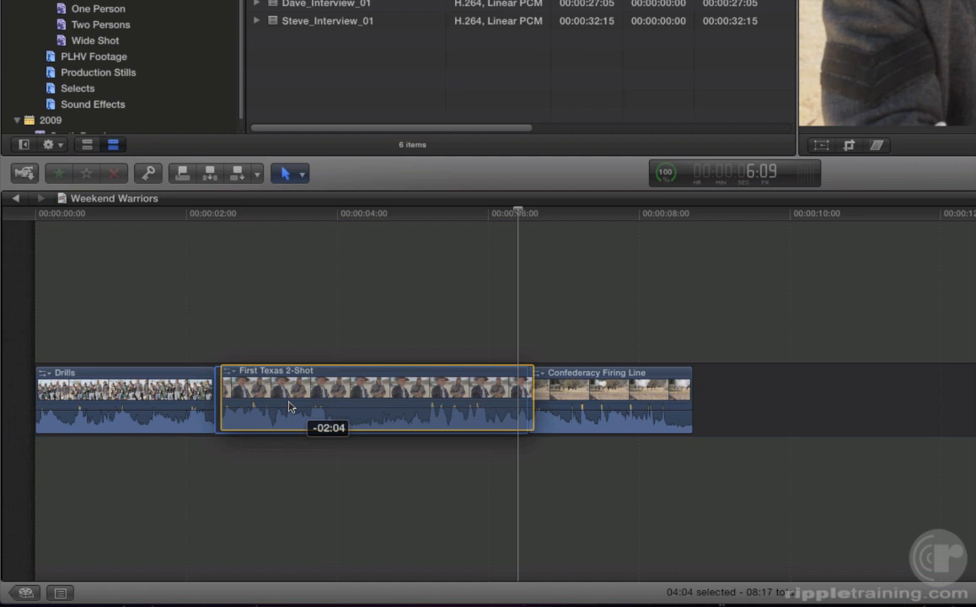
{"action": "left_click_drag", "start_coordinate": [289, 407], "coordinate": [289, 408]}
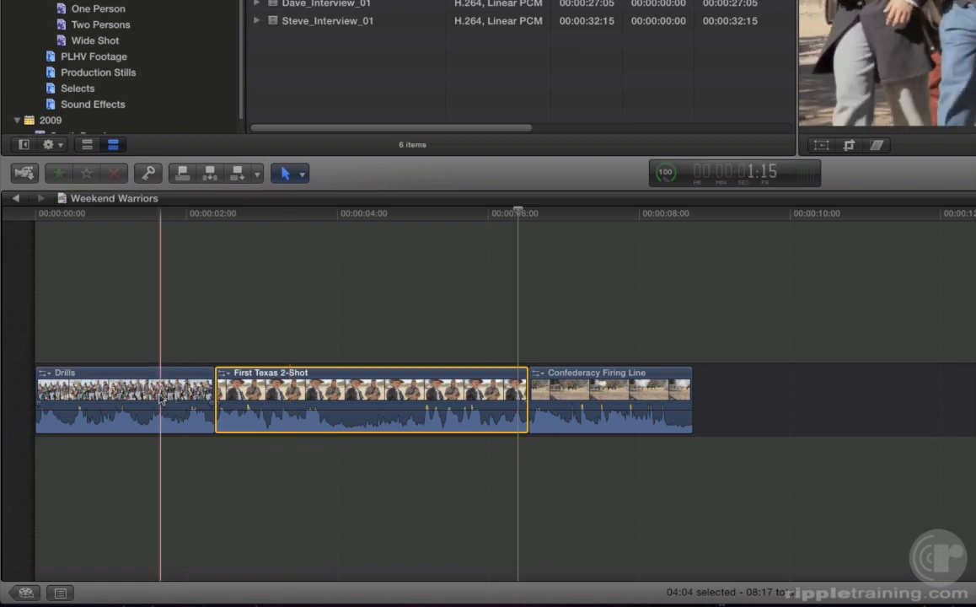
- Reorder the storyline by moving Drills after First Texas 2-Shot, Confederacy Firing Line ahead of Drills, and Drills back to the beginning
{"action": "left_click_drag", "start_coordinate": [160, 399], "coordinate": [457, 403]}
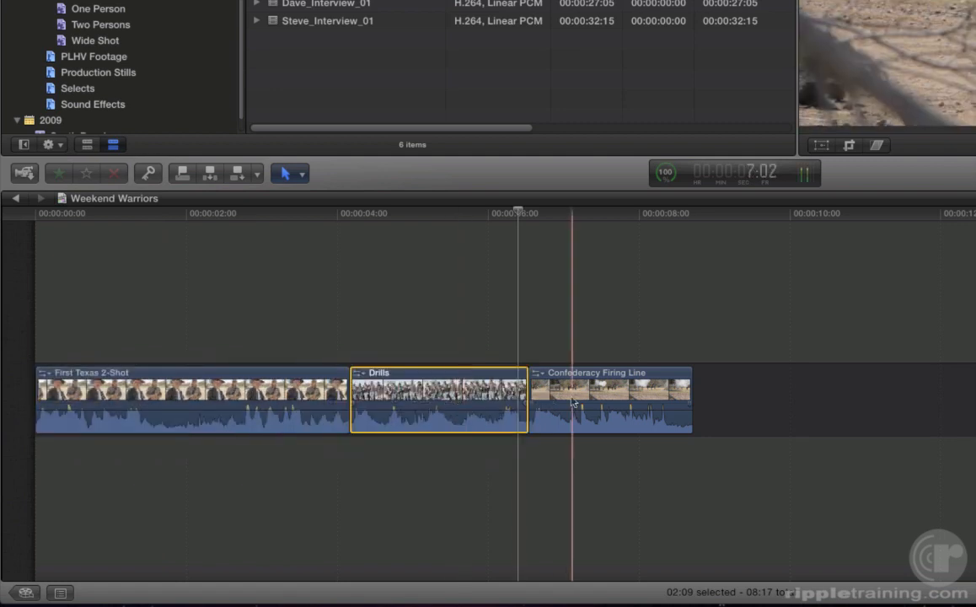
{"action": "left_click_drag", "start_coordinate": [571, 403], "coordinate": [401, 403]}
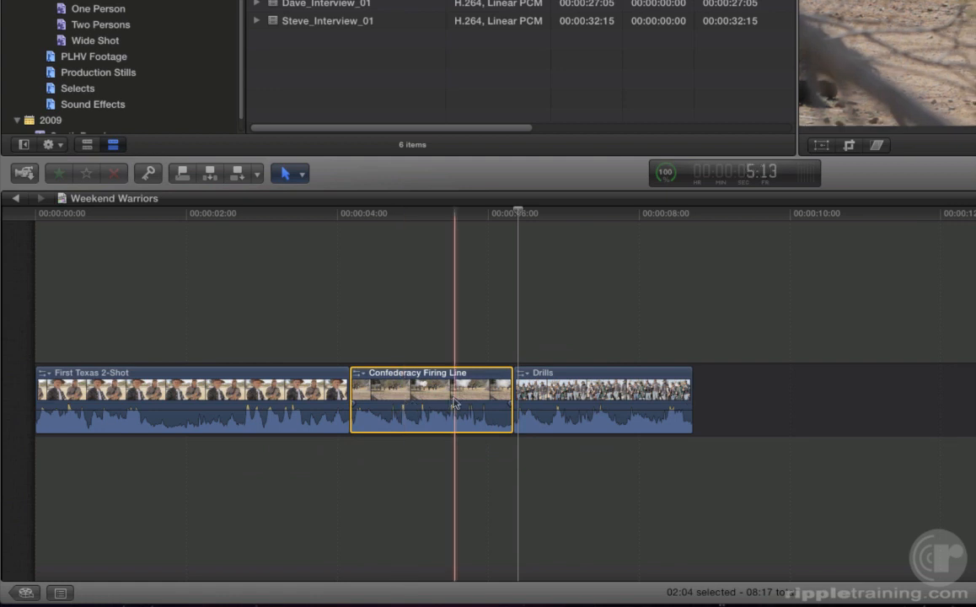
{"action": "left_click", "coordinate": [543, 404]}
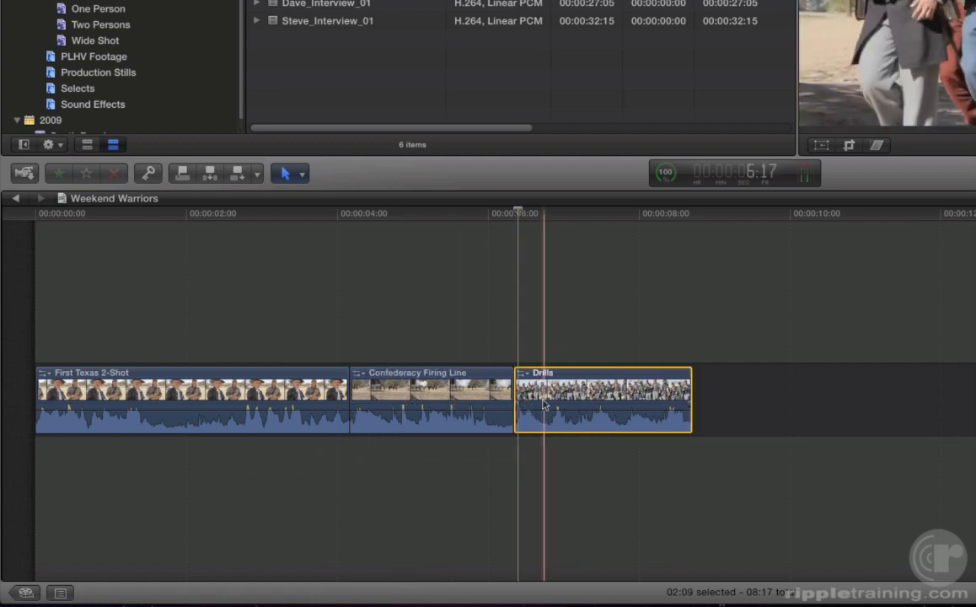
{"action": "left_click_drag", "start_coordinate": [544, 405], "coordinate": [118, 405]}
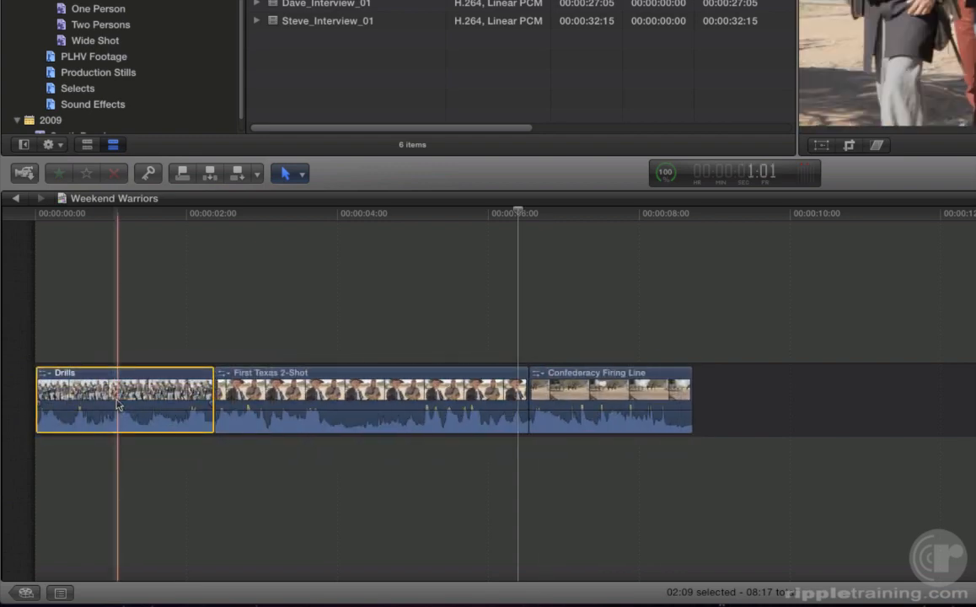